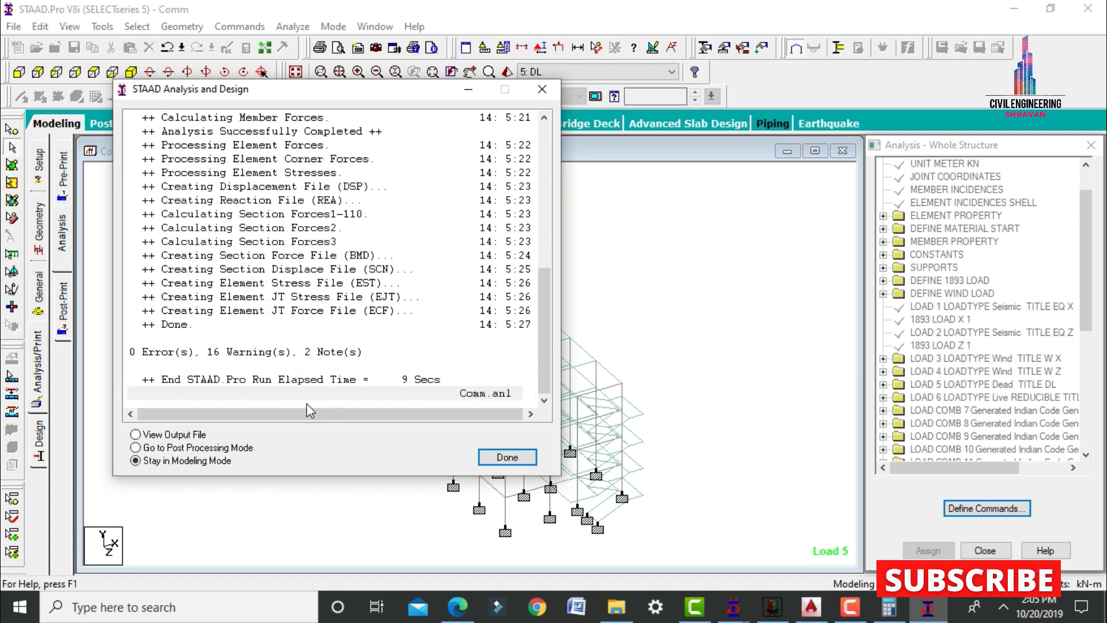
- Finish the analysis by going to post processing mode with all load cases included in the results
click(229, 448)
click(507, 456)
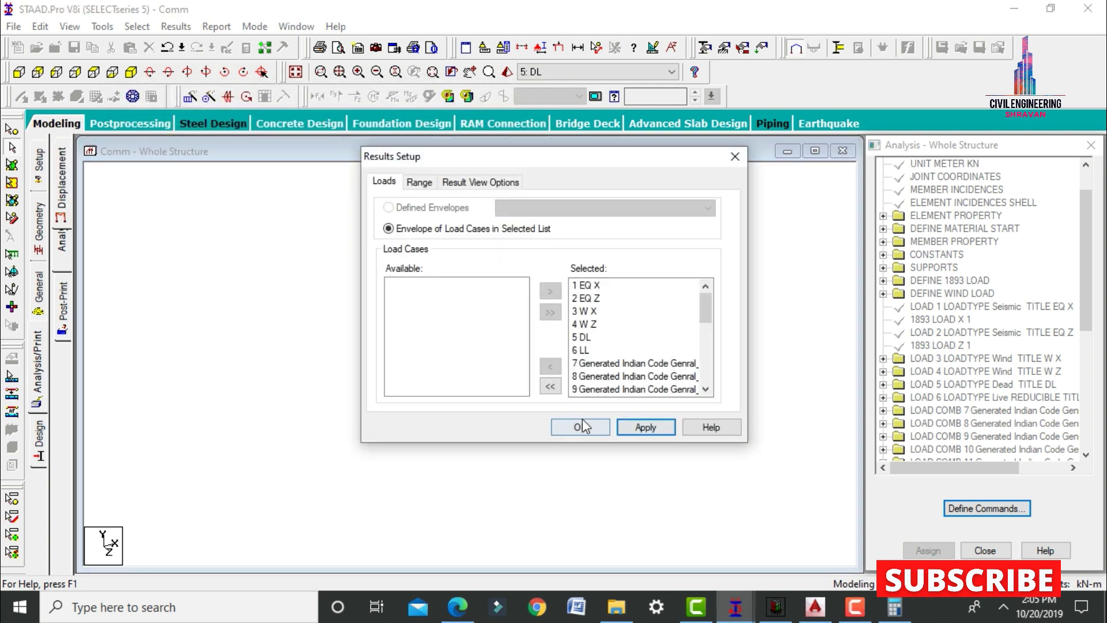
click(581, 427)
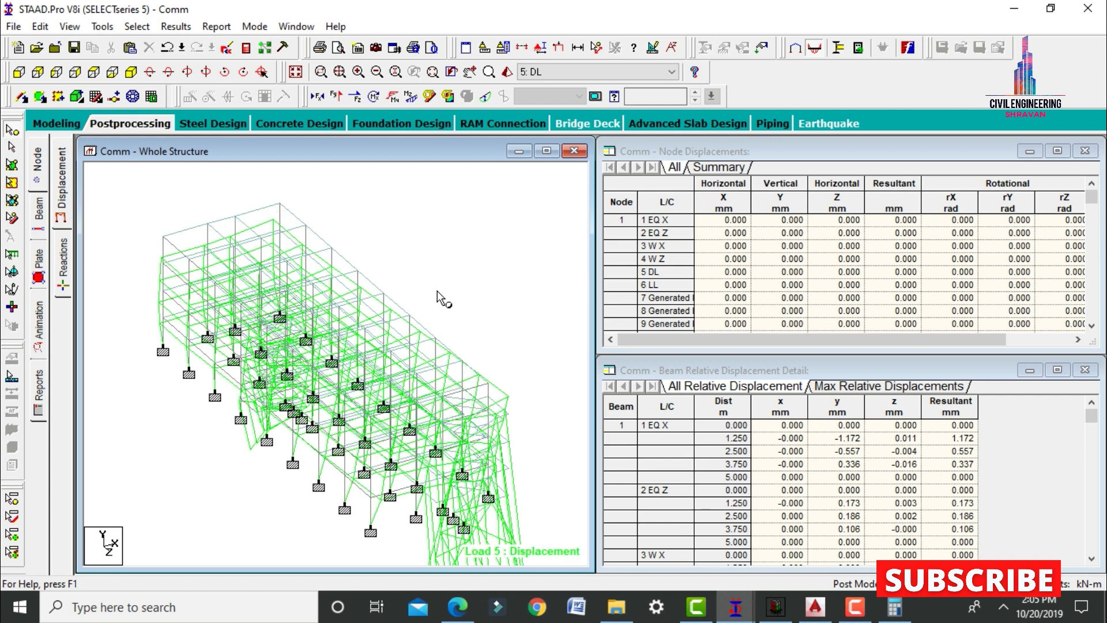
- View the structure's displacement diagram for load case 1: EQ X and for 2: EQ Z
click(552, 72)
click(545, 89)
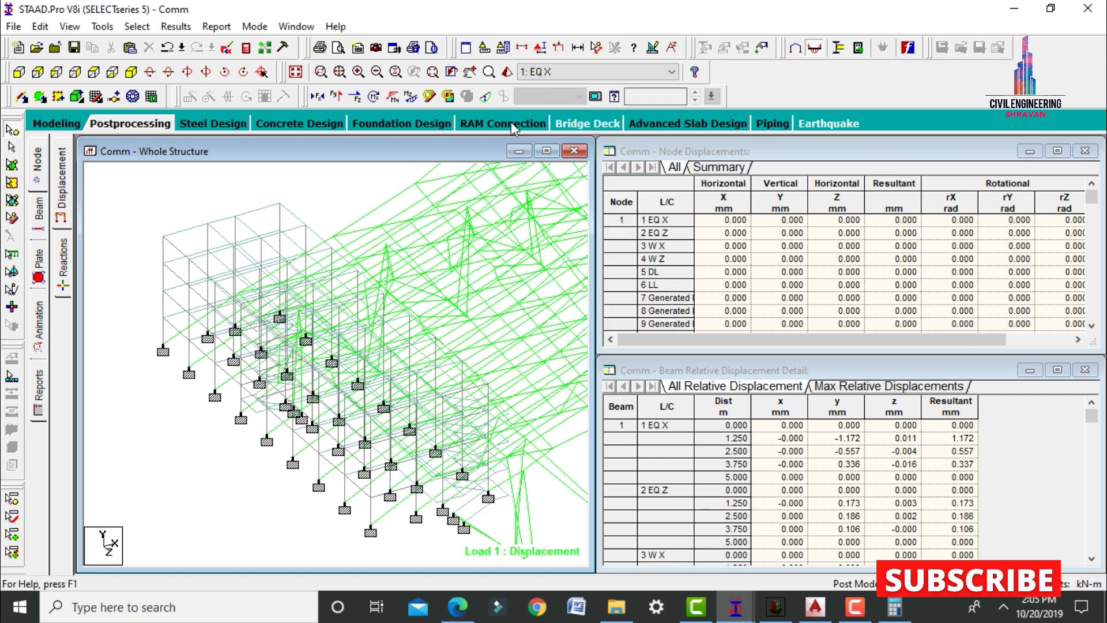
click(554, 71)
click(555, 99)
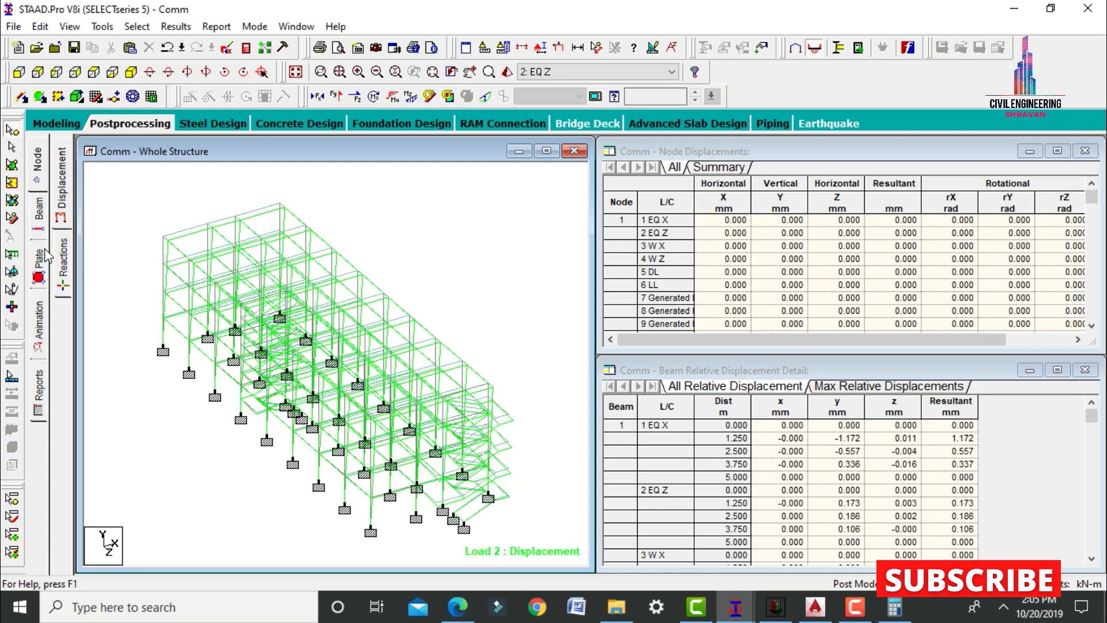
- Open the beam force results and view the Shear Y and Bending Z diagrams for load case 2: EQ Z
click(39, 212)
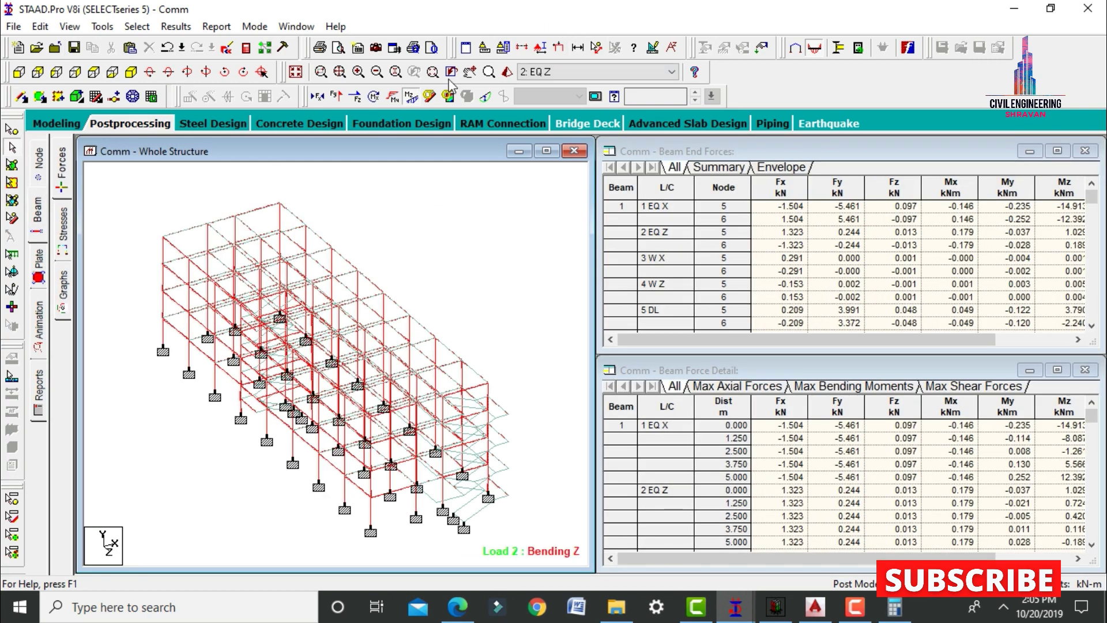
click(412, 96)
click(336, 96)
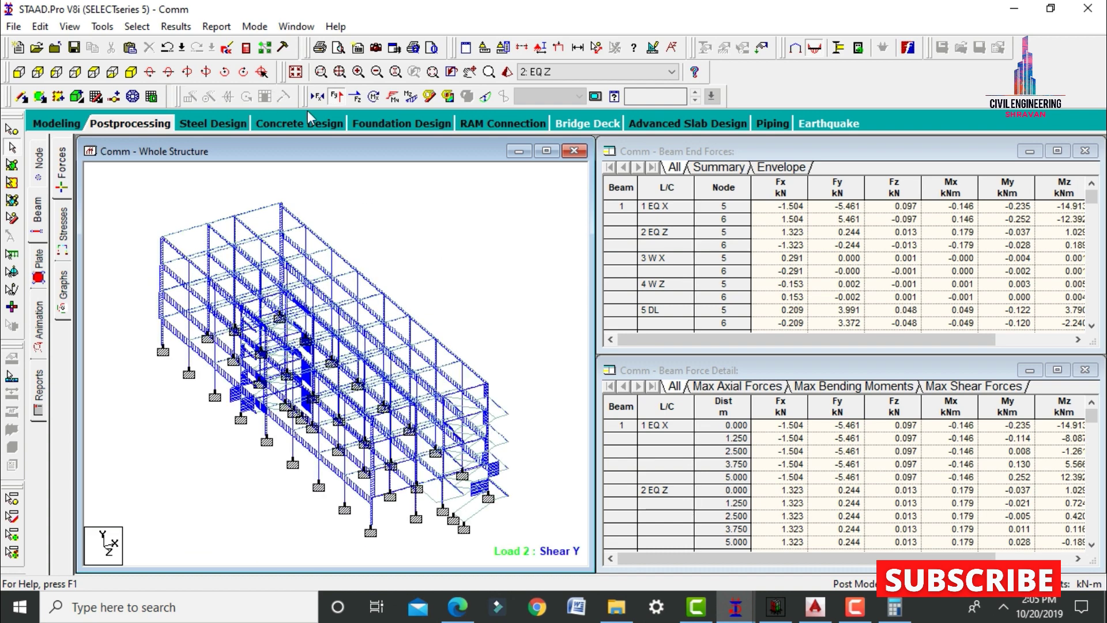
click(336, 96)
click(412, 97)
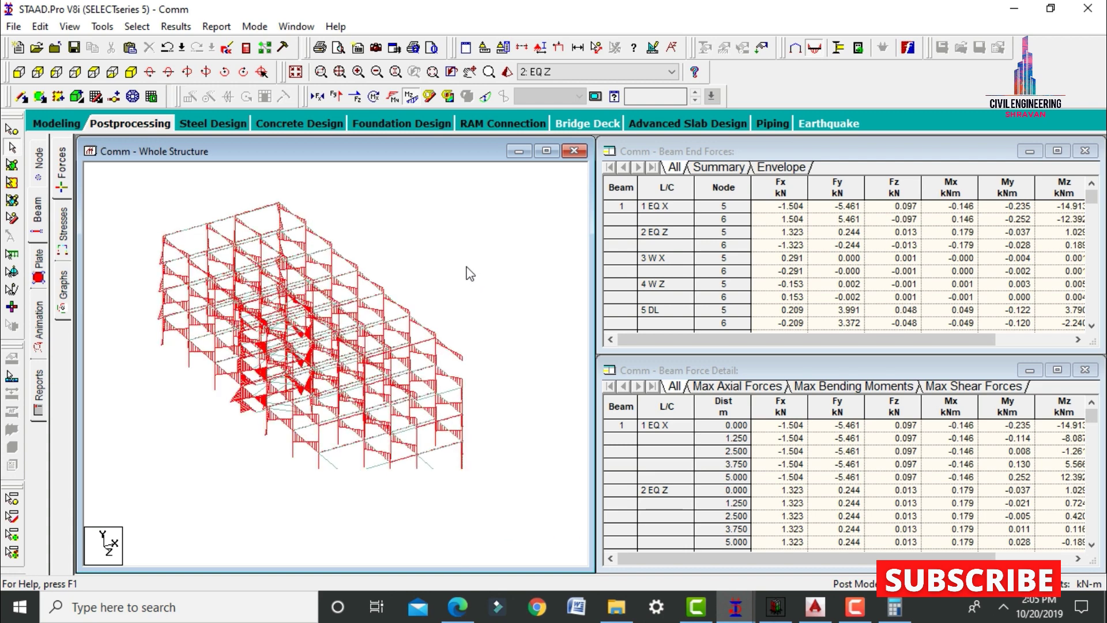
click(412, 96)
- Apply a Max Absolute plate stress contour with Normal Fill to the structure for load case 2: EQ Z
click(38, 265)
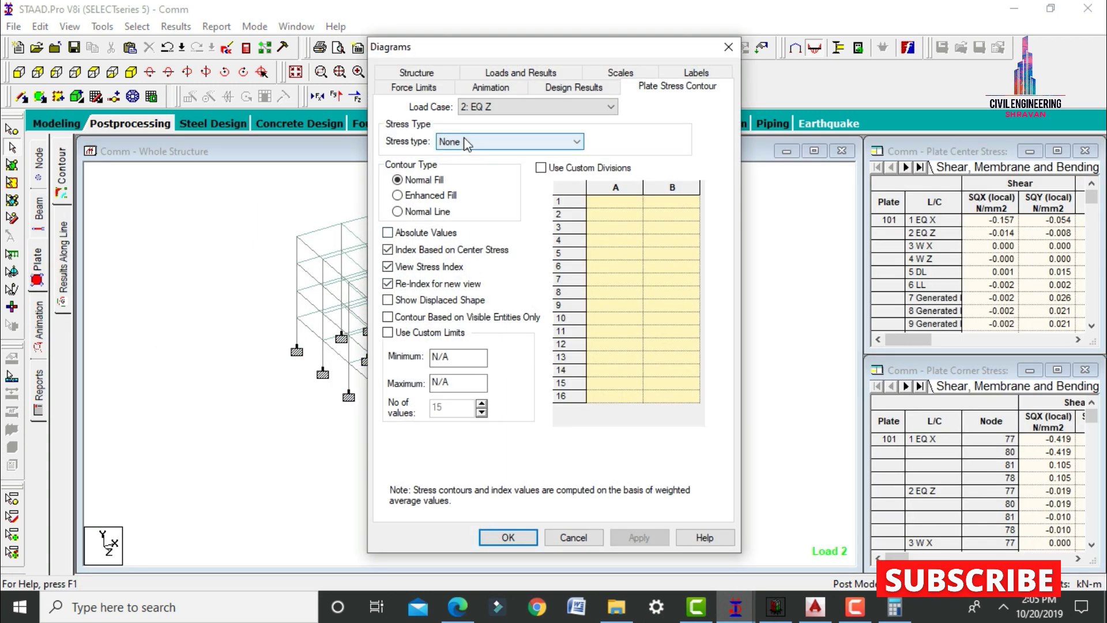
click(510, 142)
click(478, 252)
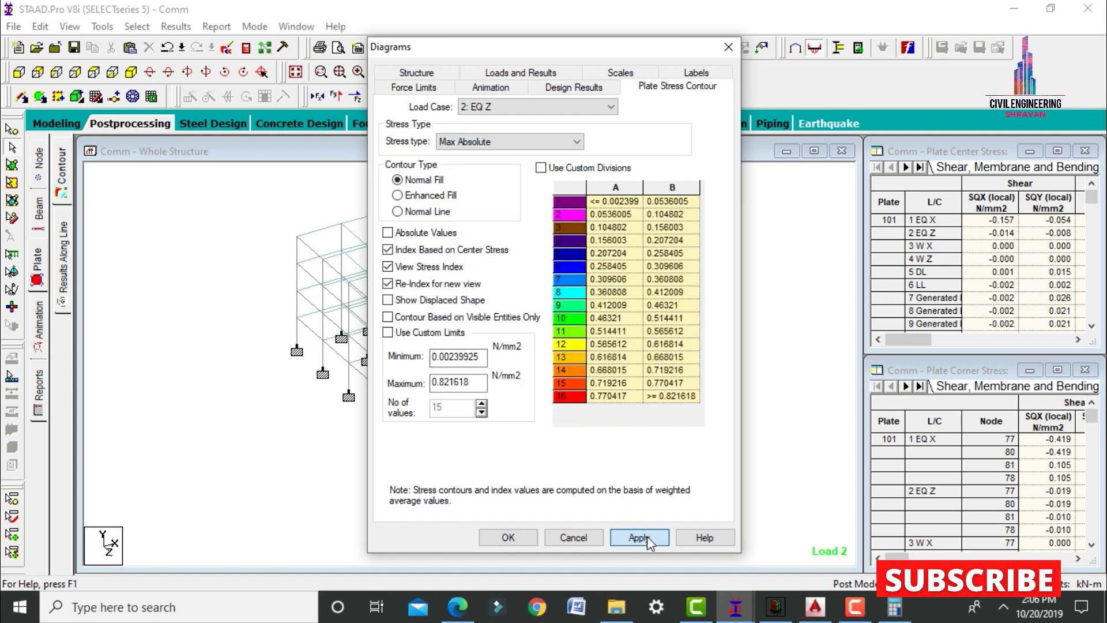
click(638, 536)
click(507, 537)
- Step the plate stress contour through the load cases from 2: EQ Z to 5: DL
click(585, 73)
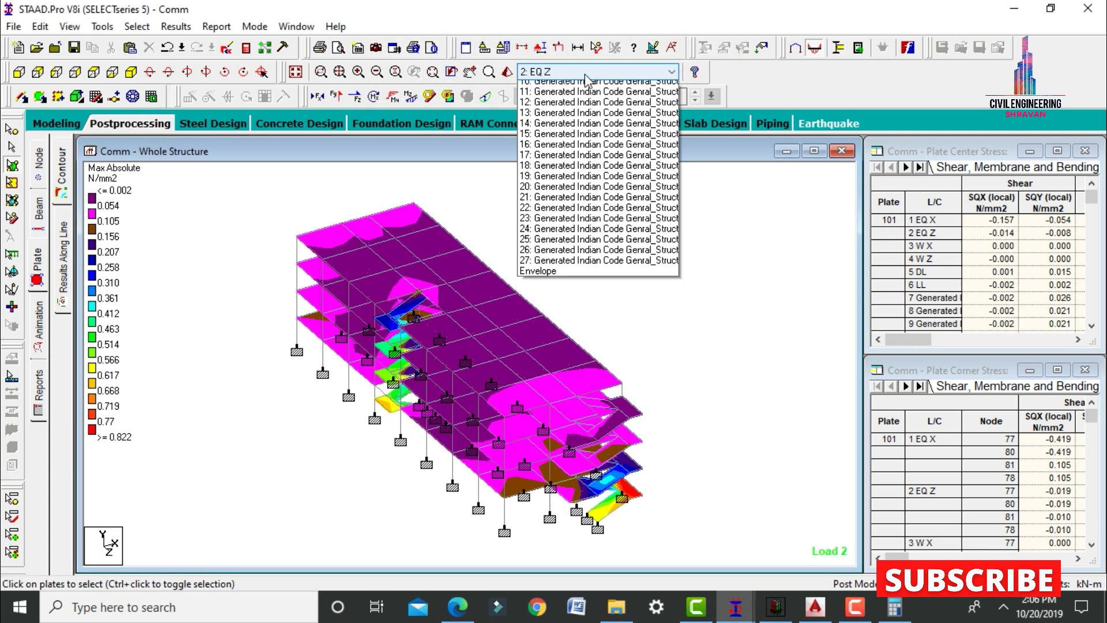
scroll(585, 78, up, 4)
click(585, 81)
key(Down)
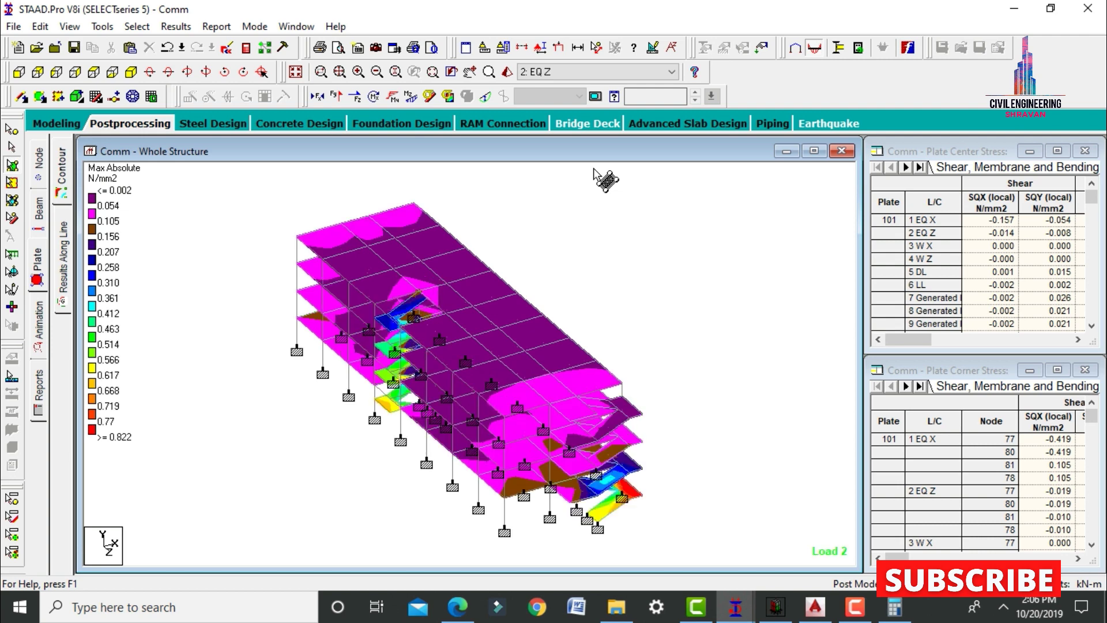
key(Down)
key(Down)
key(Down)
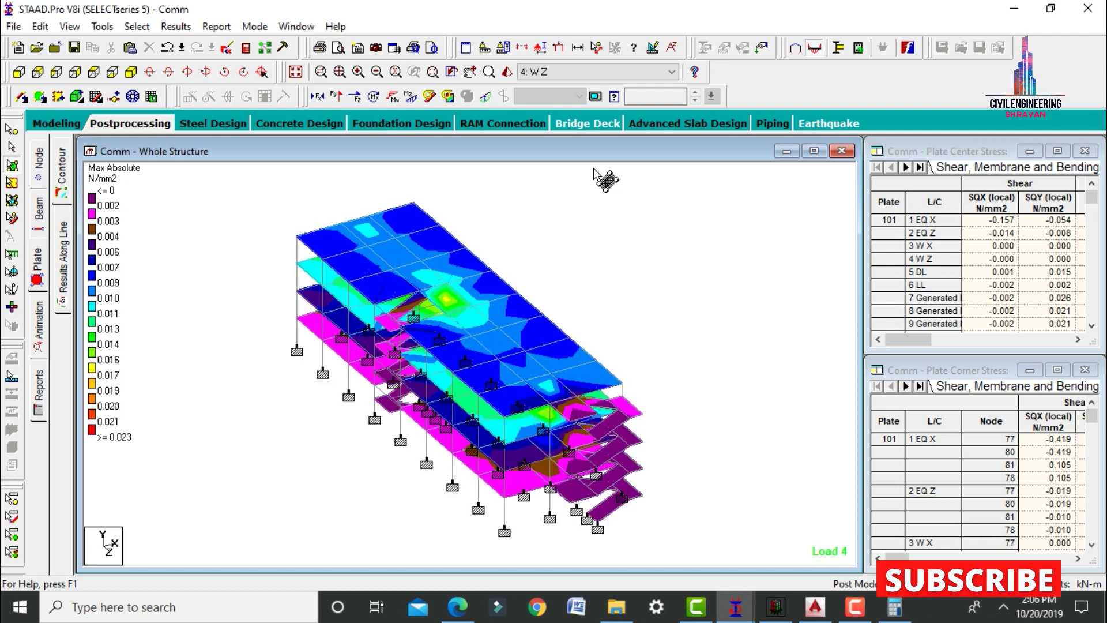
- Set up a Deflection animation of the whole structure with 1 extra frame and a target of 10 FPS
click(40, 323)
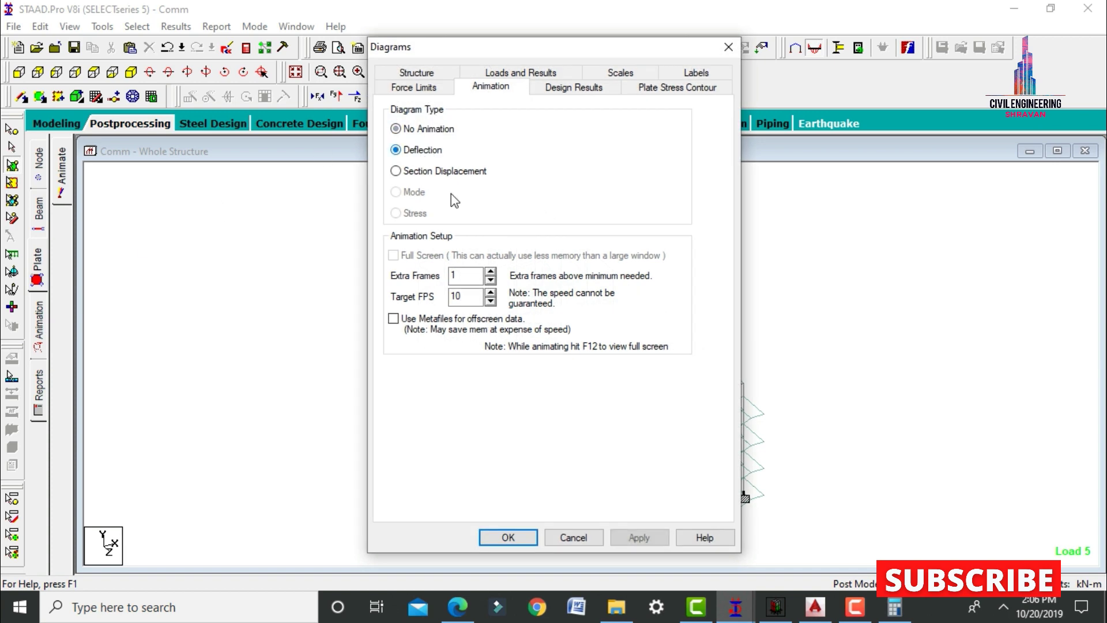
click(626, 535)
click(508, 537)
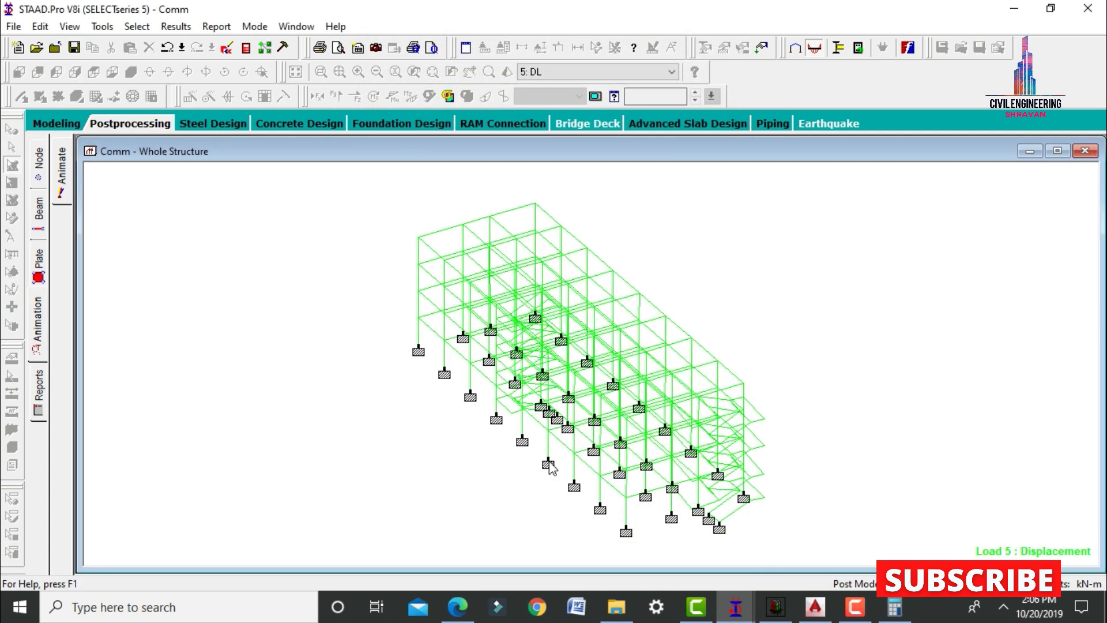
- Review the deflection animation through the primary load cases, ending on 6: LL
click(582, 72)
click(533, 82)
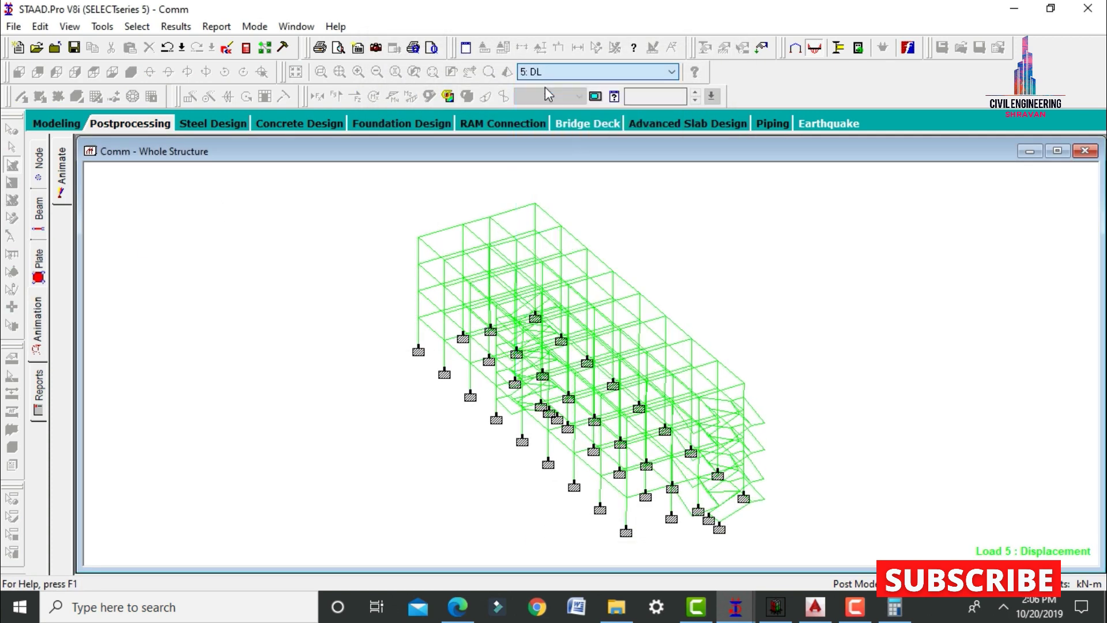
key(Down)
key(Down)
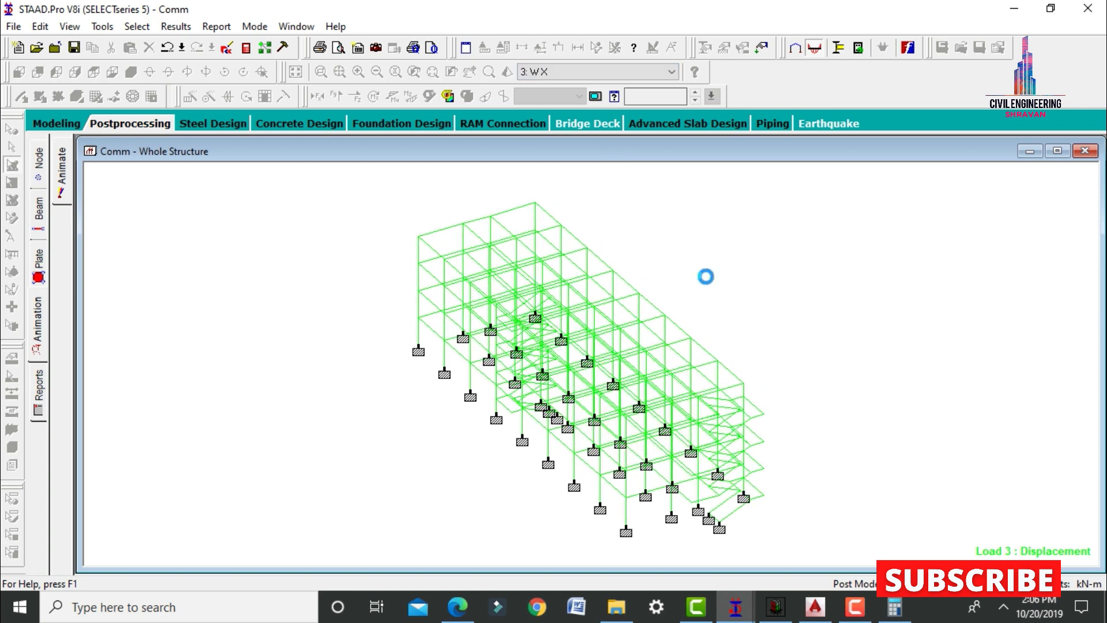
key(Down)
key(Down)
key(Down)
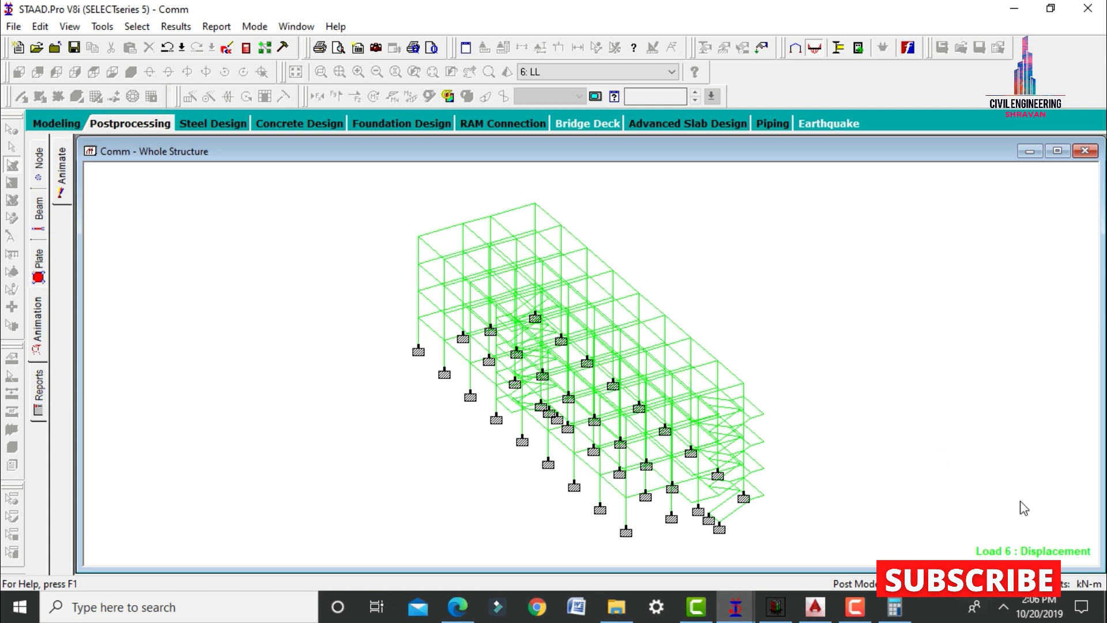
- Return to modeling mode and set the concrete design code to IS456
click(56, 123)
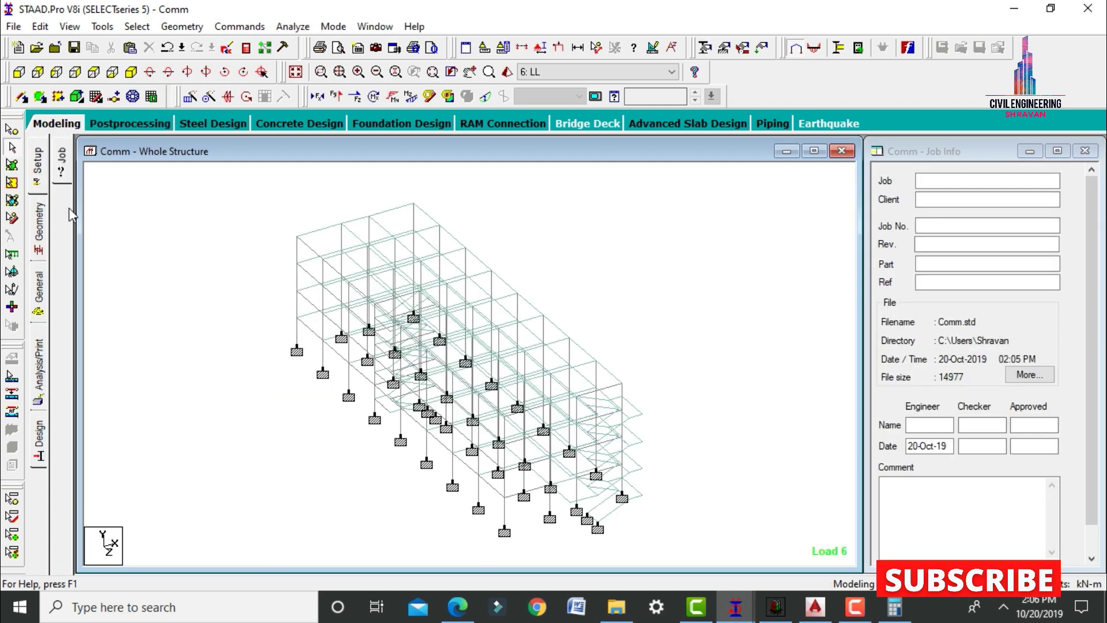
click(42, 433)
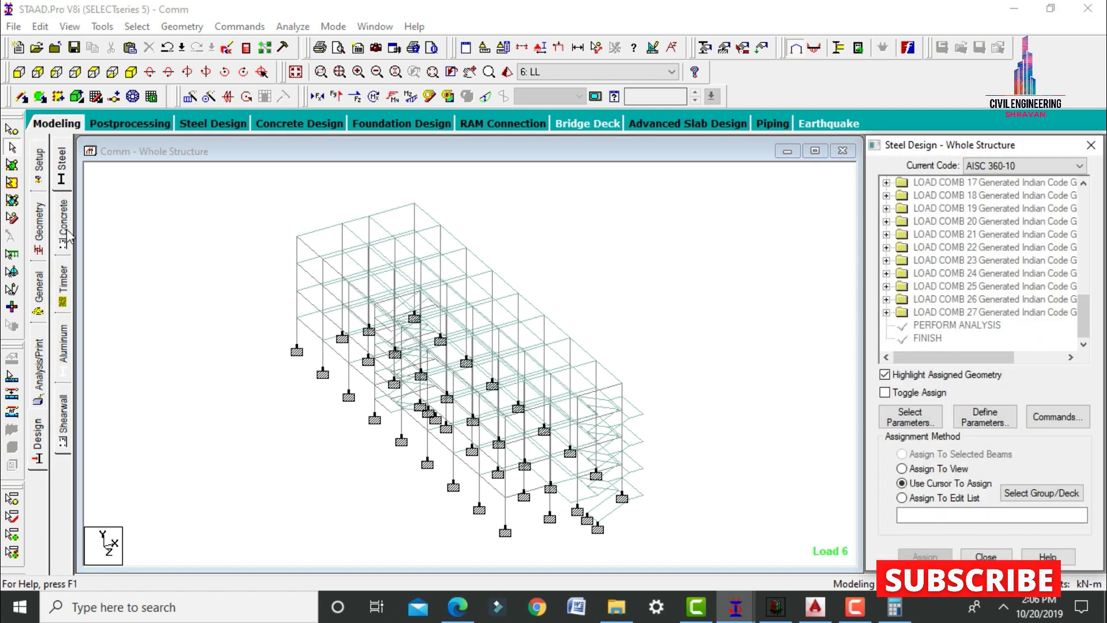
click(67, 231)
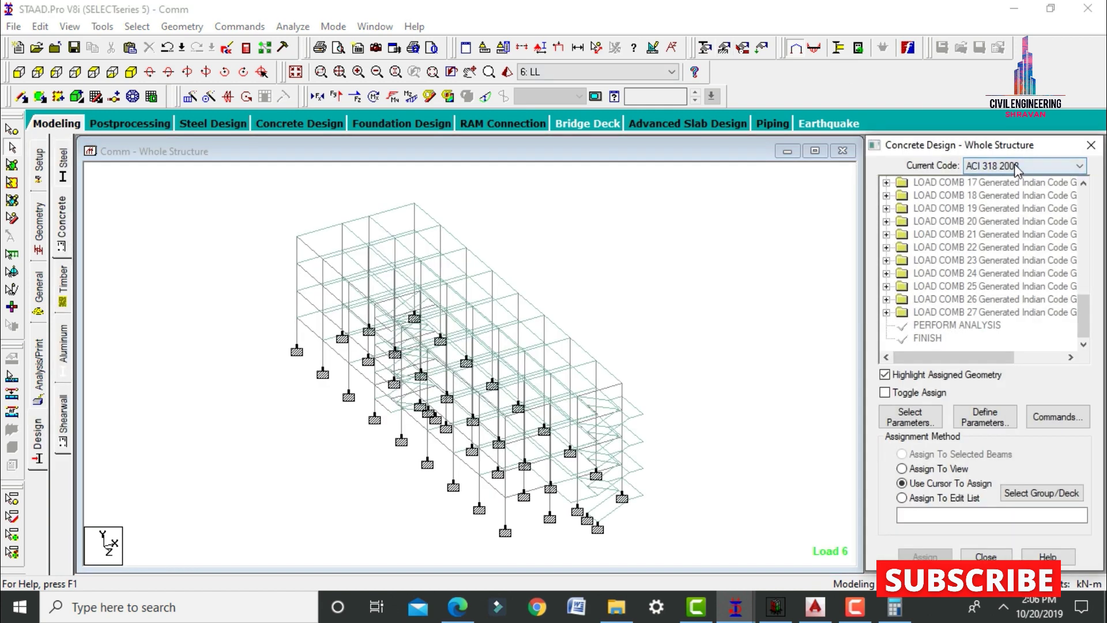
click(1016, 167)
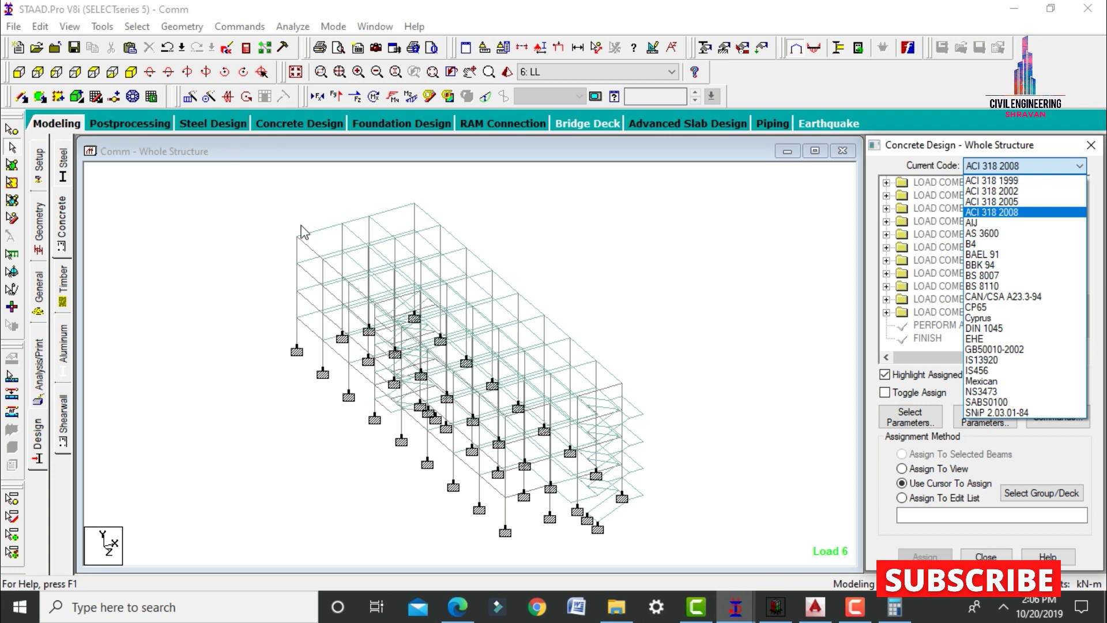
click(68, 222)
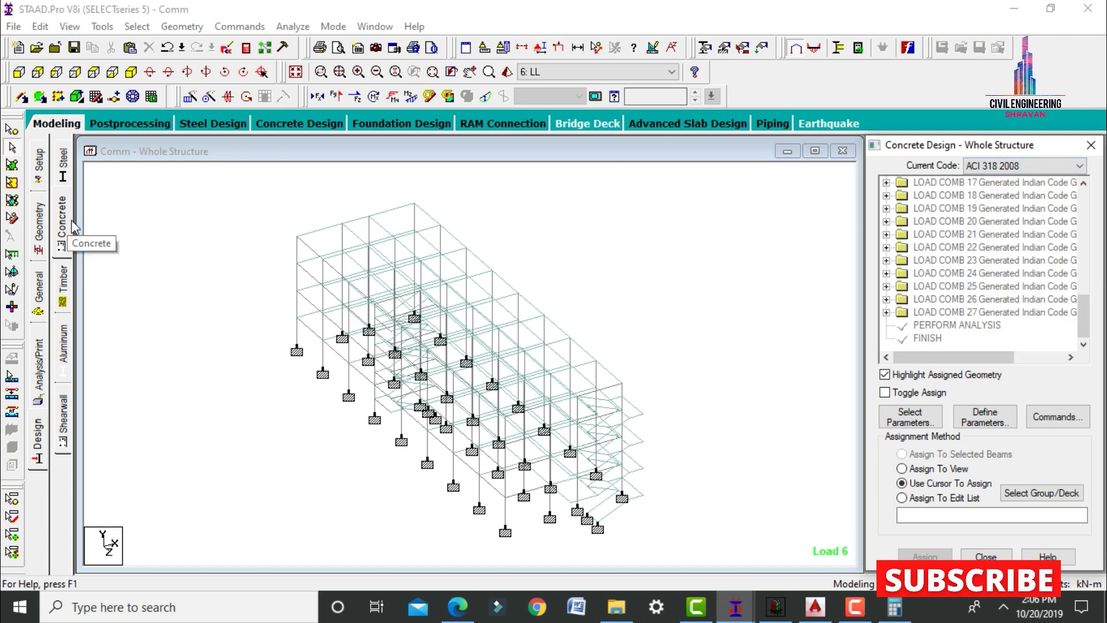
click(1015, 166)
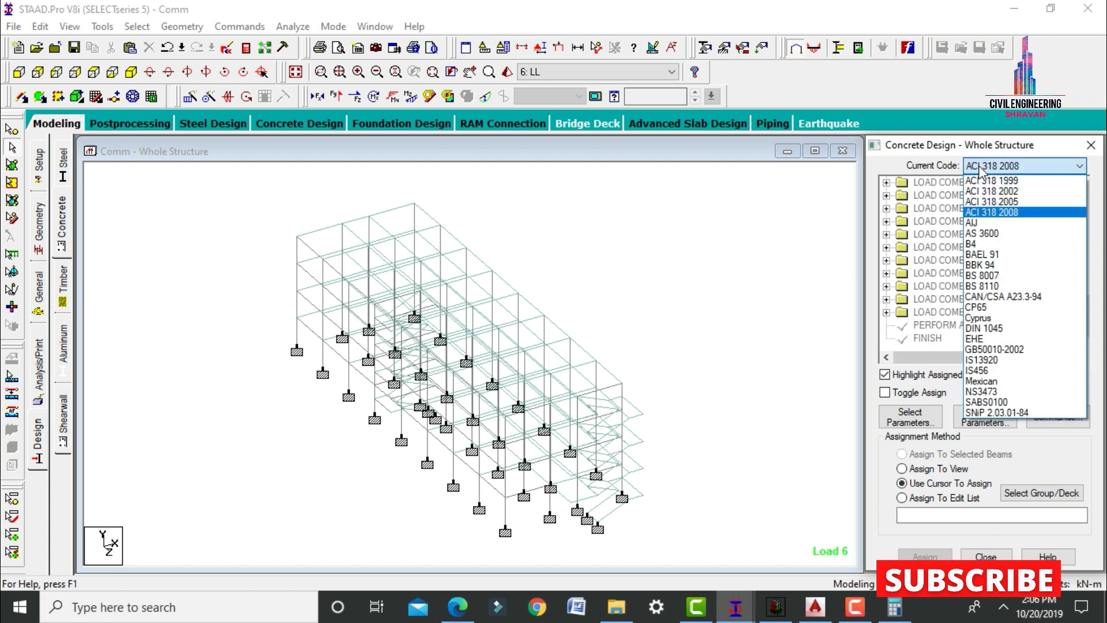
click(978, 371)
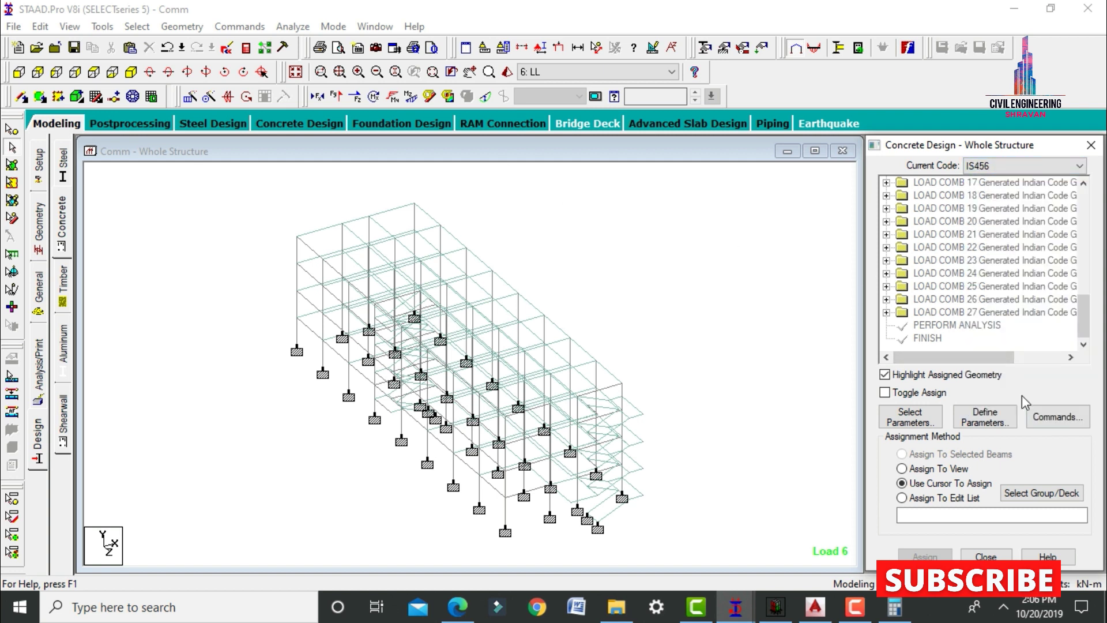
- Select the concrete design parameters Fc, Fymain, Fysec, Maxmain and Maxsec
click(918, 418)
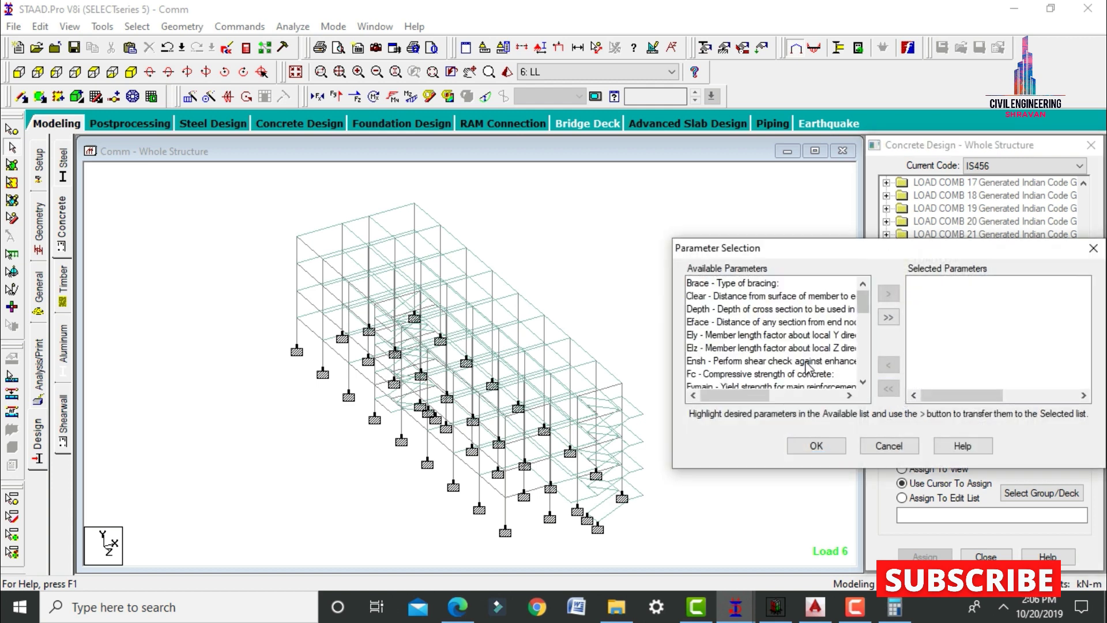
double_click(787, 375)
double_click(788, 375)
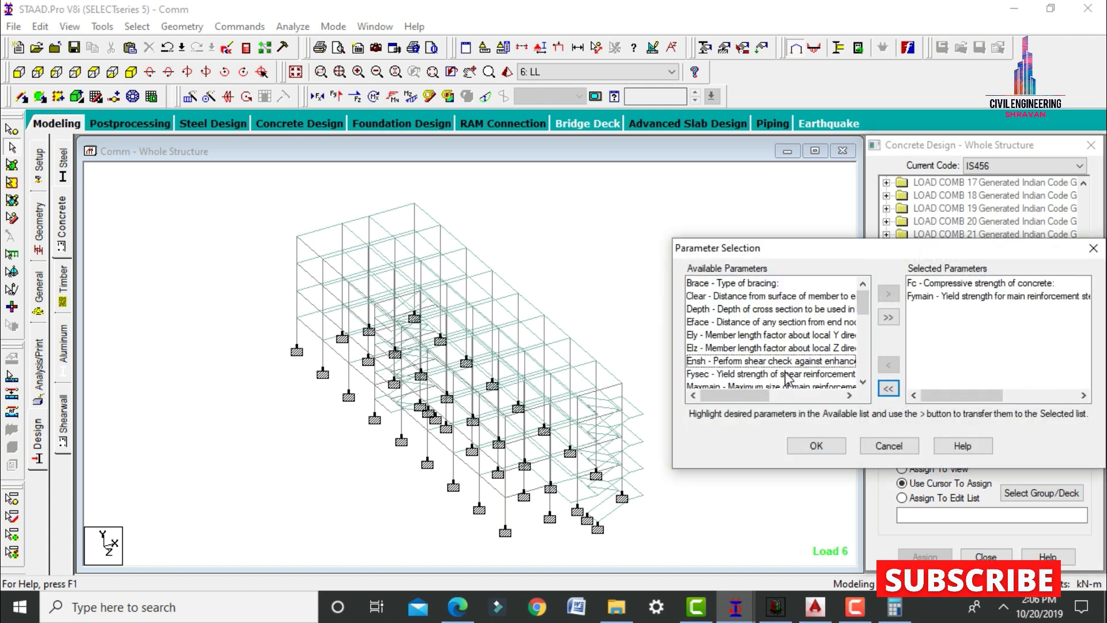
double_click(787, 375)
double_click(787, 375)
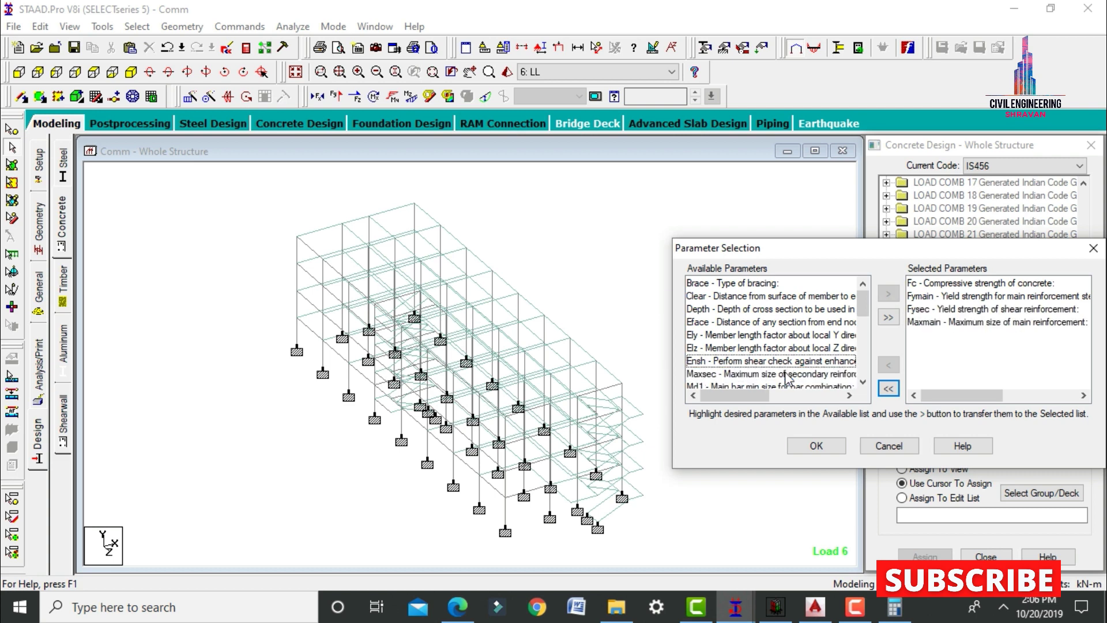
double_click(788, 374)
click(816, 445)
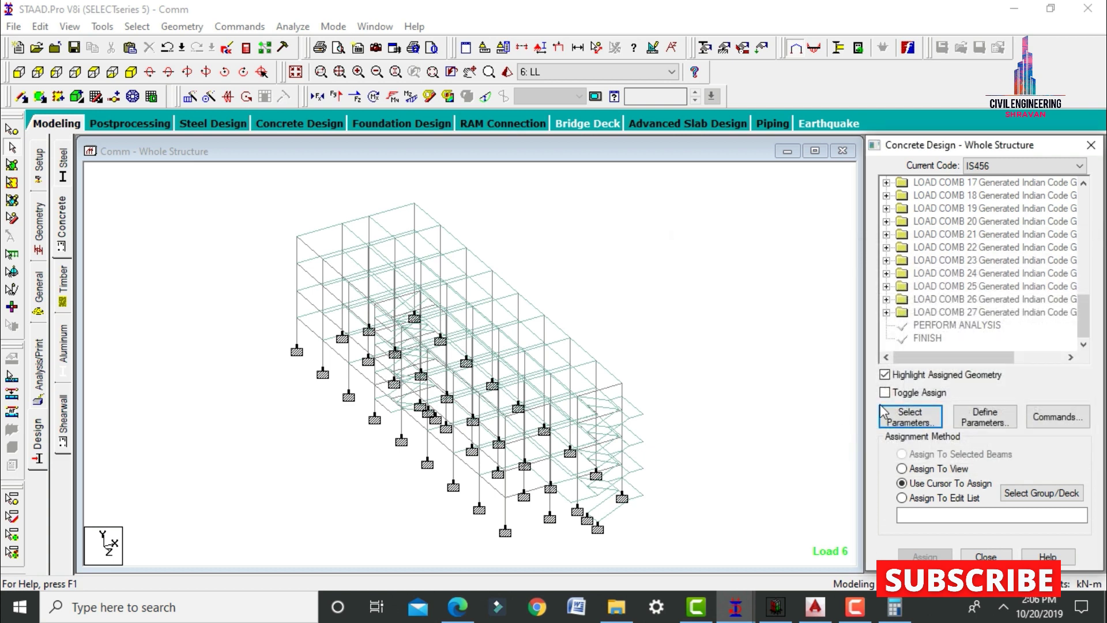
- Define the concrete compressive strength as 30000 kN/m2 and the main reinforcement yield strength as 500000 kN/m2
click(1001, 421)
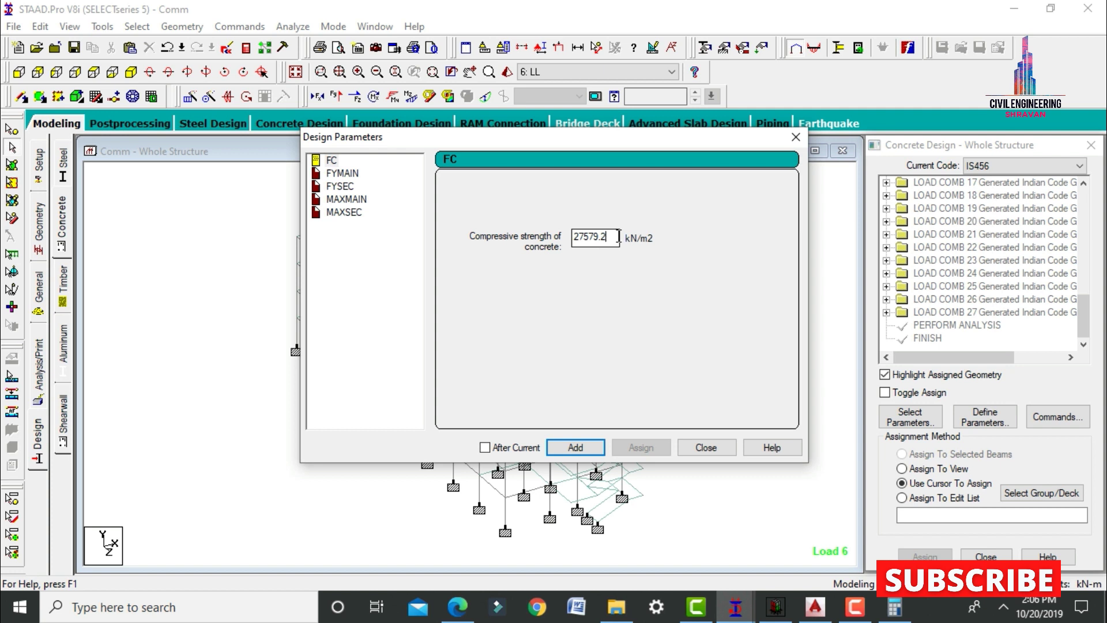
drag(618, 236, 499, 243)
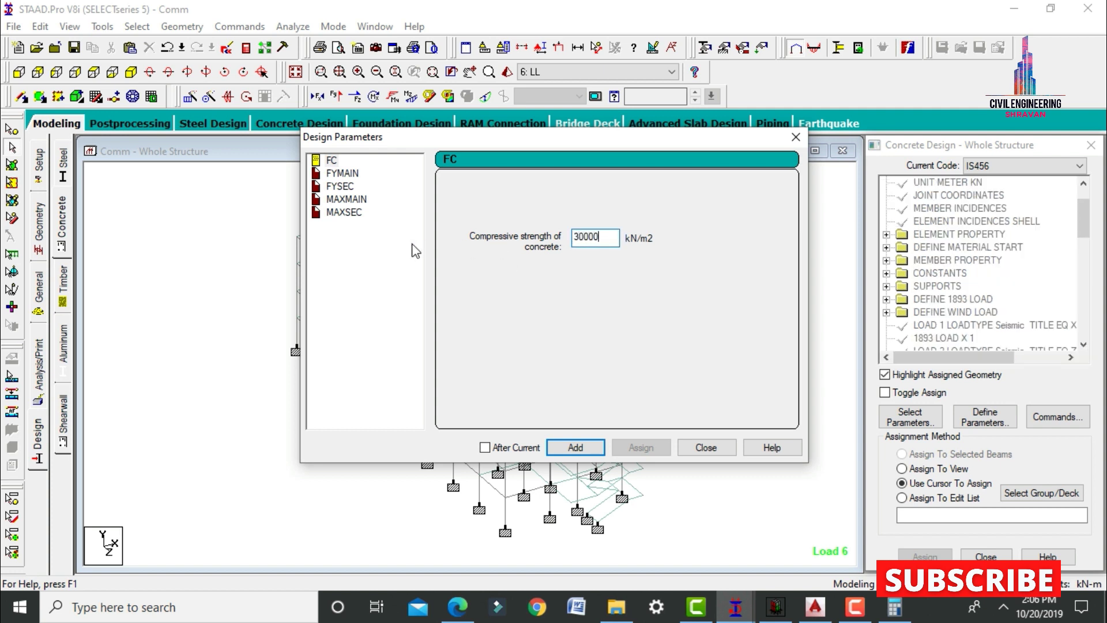
click(344, 174)
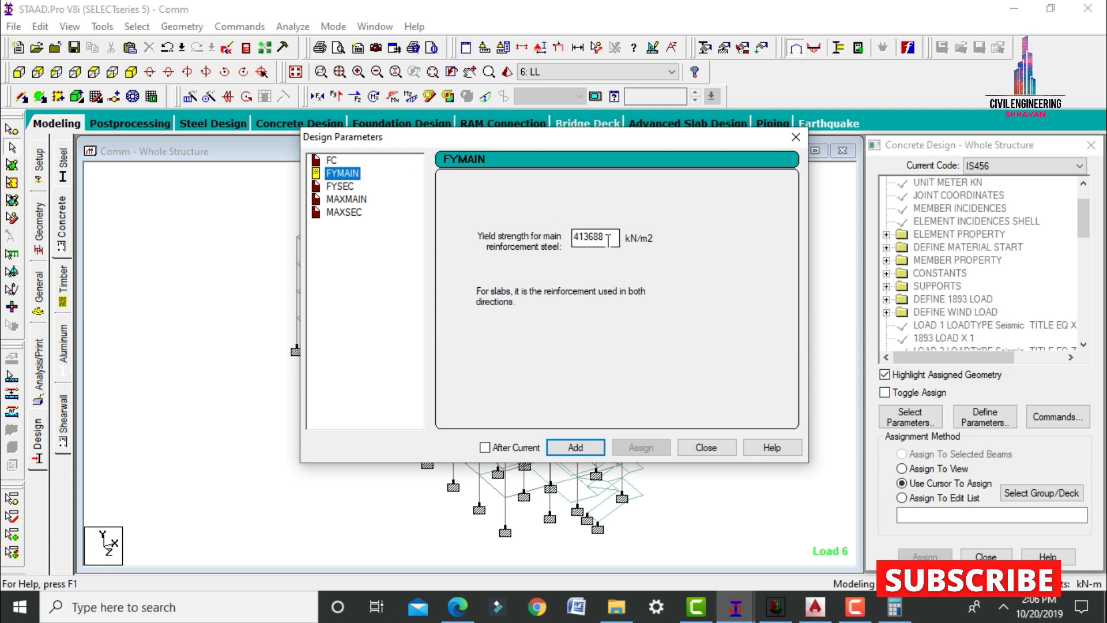
drag(608, 241, 534, 241)
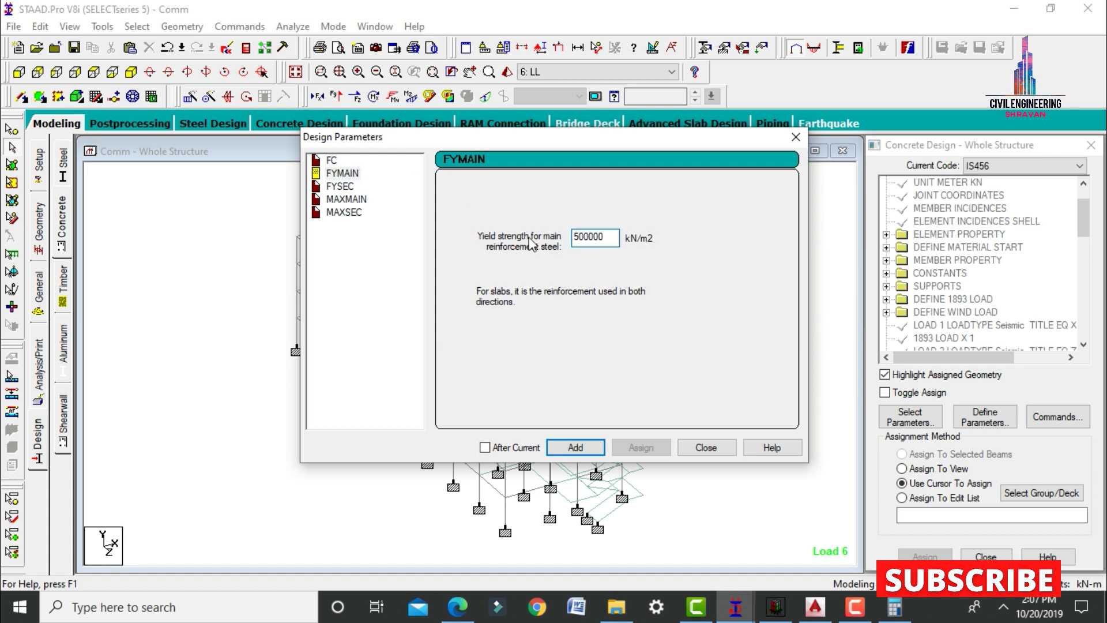
- Set the shear reinforcement yield strength to 500000 kN/m2 and the maximum main reinforcement size to 20 mm
click(344, 185)
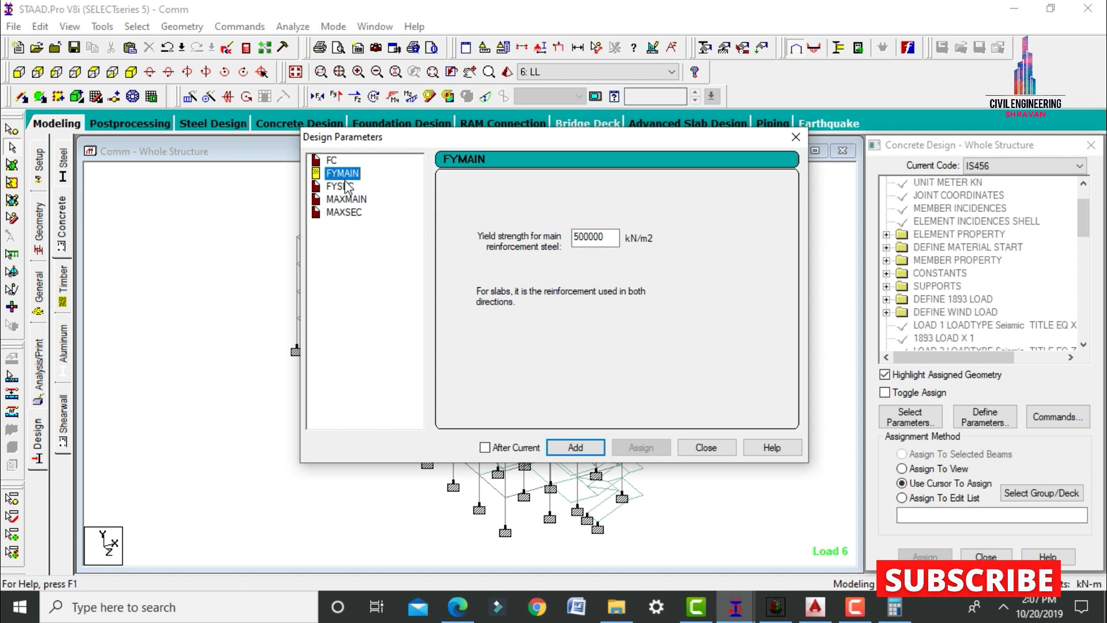
drag(608, 237, 509, 229)
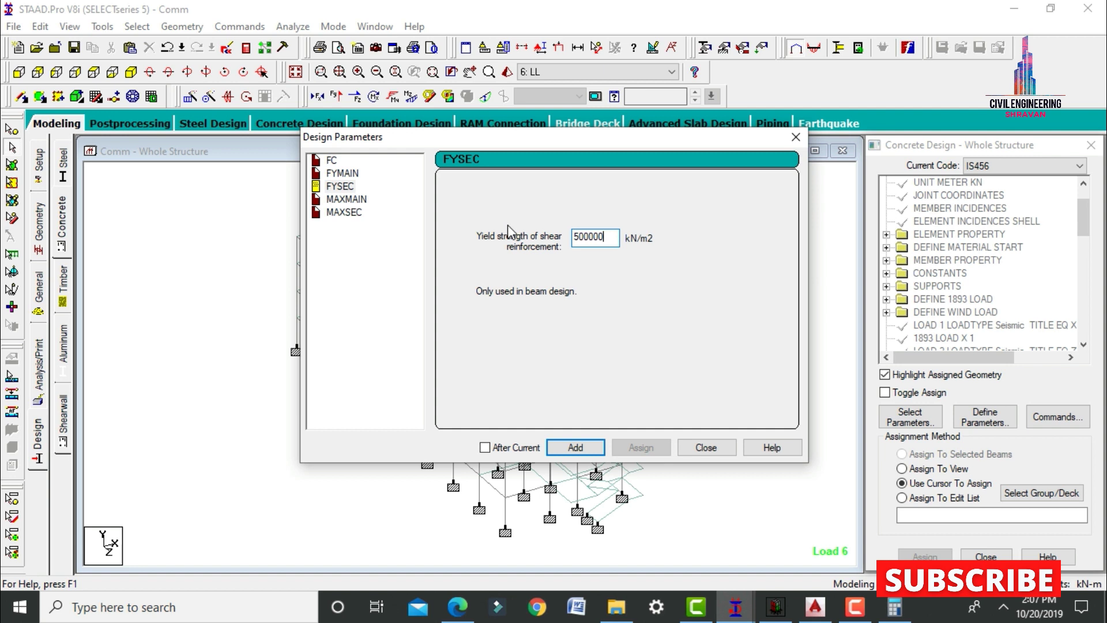
click(347, 199)
click(454, 270)
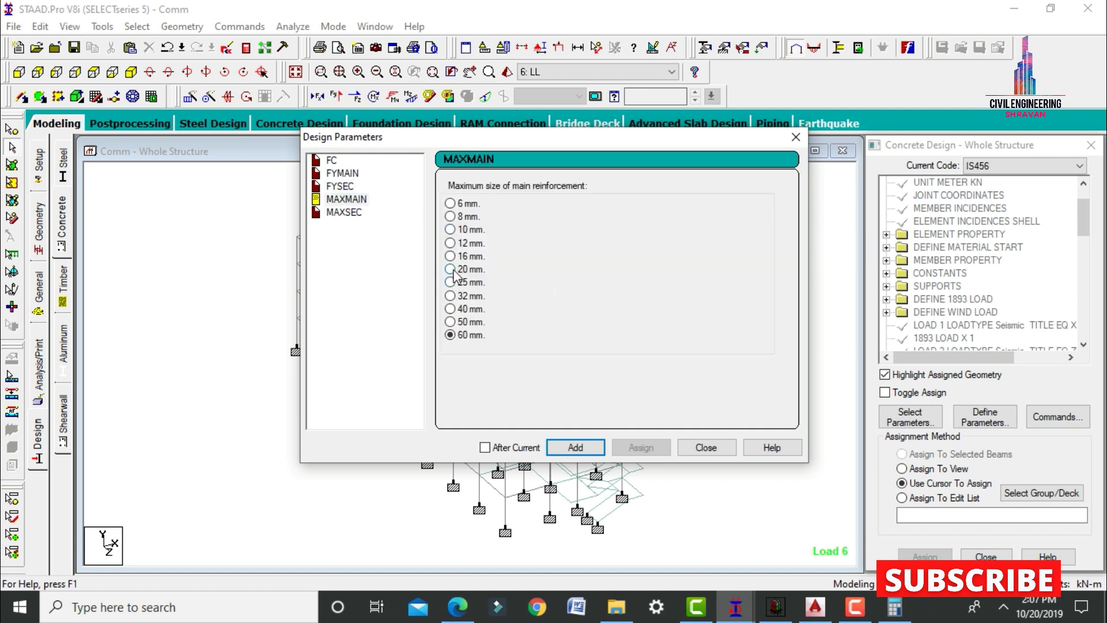
- Add the maximum main reinforcement parameter and define the maximum secondary reinforcement size as 12 mm
click(574, 448)
click(344, 212)
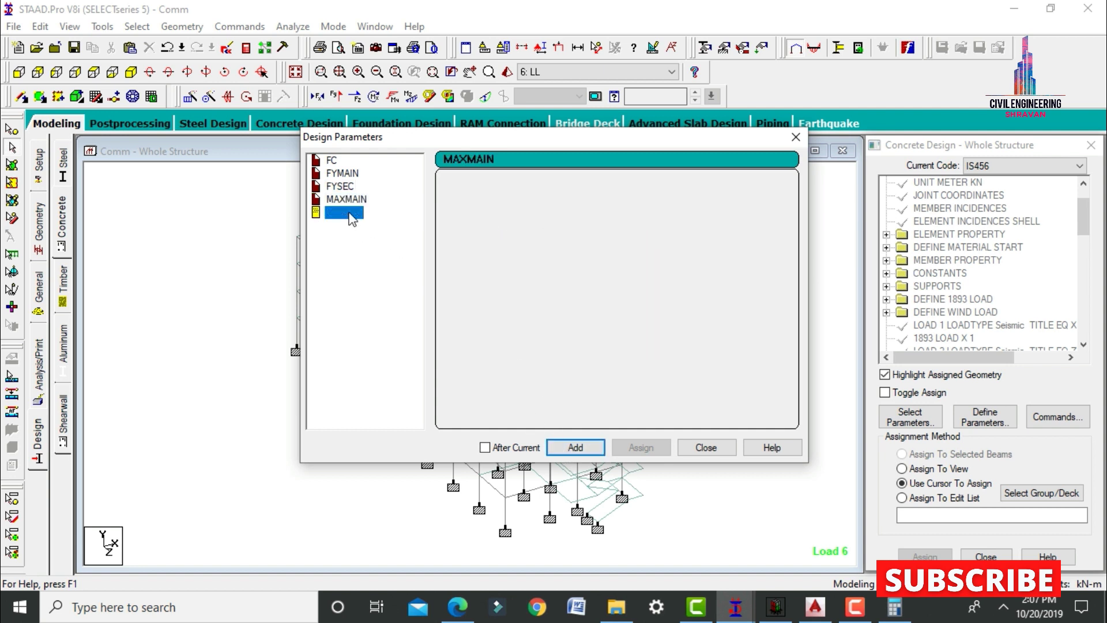
click(450, 244)
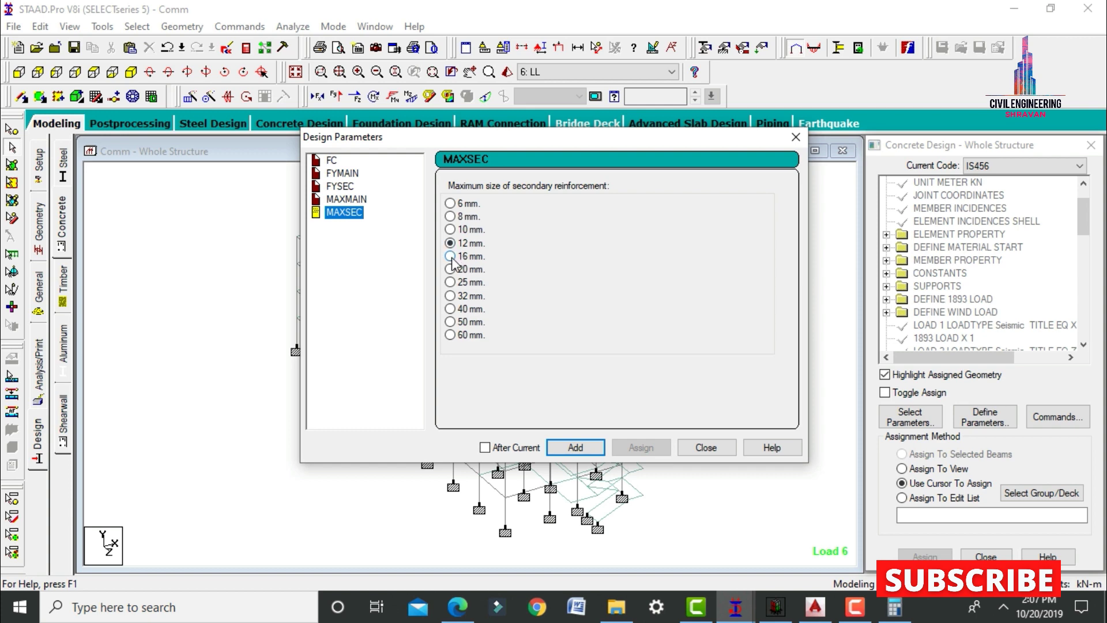
click(575, 447)
click(704, 447)
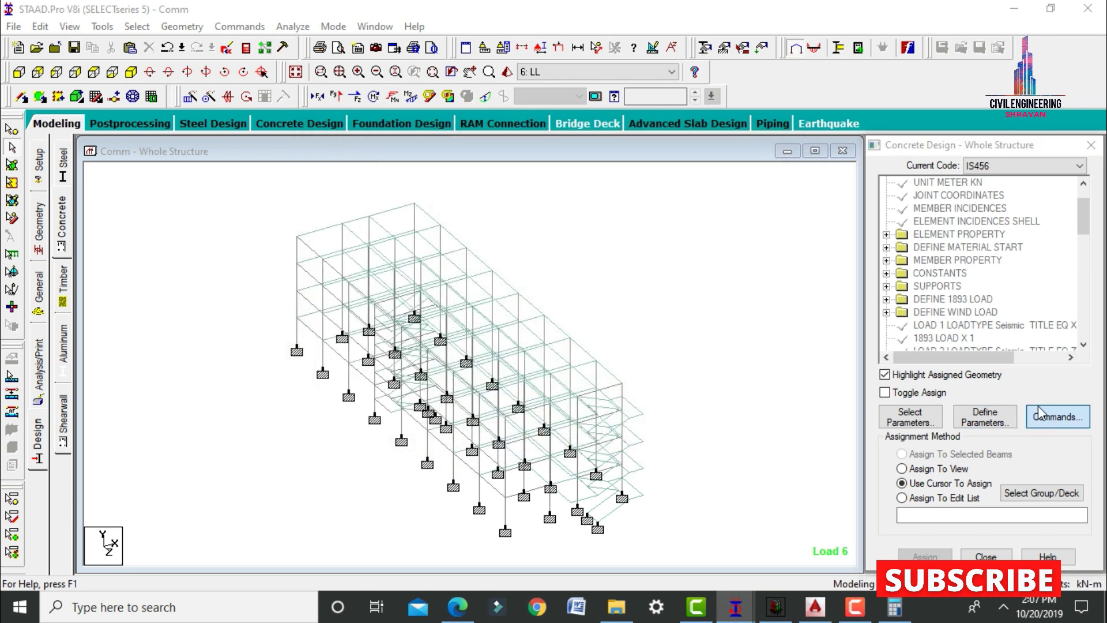
- Add the Design Beam, Design Column, Design Slab/Element and Take Off commands to the concrete design
click(1041, 416)
click(856, 490)
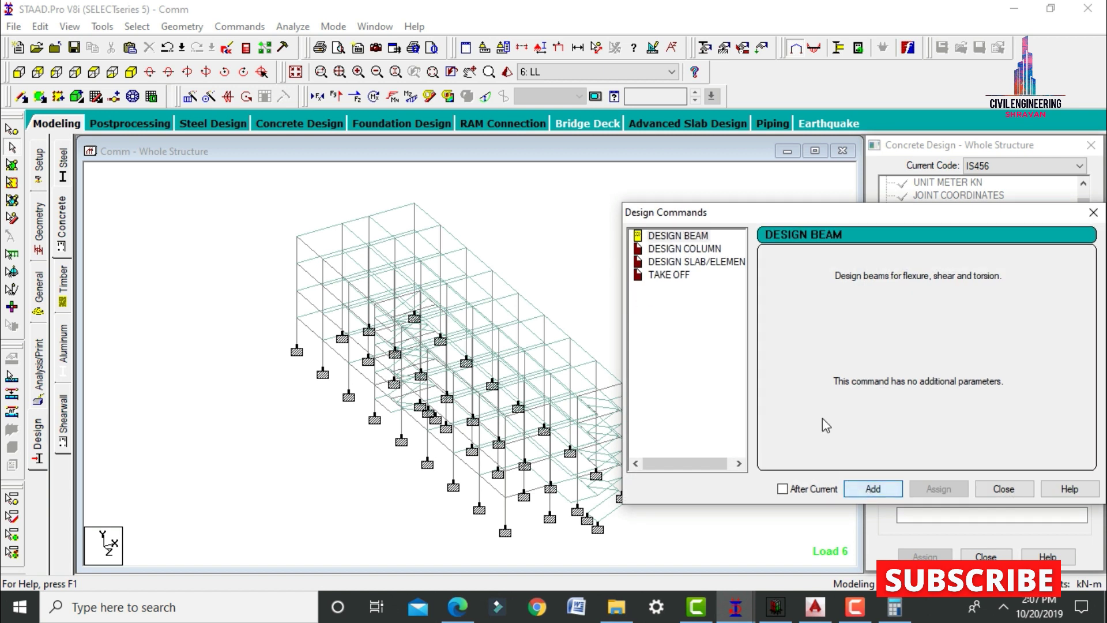
click(684, 249)
click(875, 489)
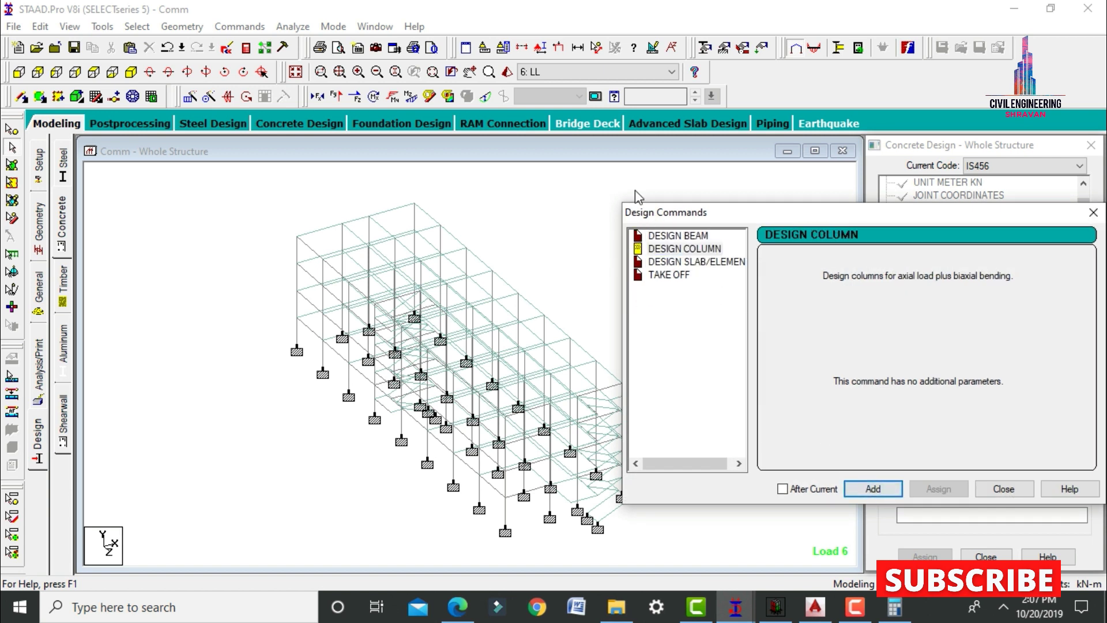
click(683, 255)
click(687, 262)
click(863, 488)
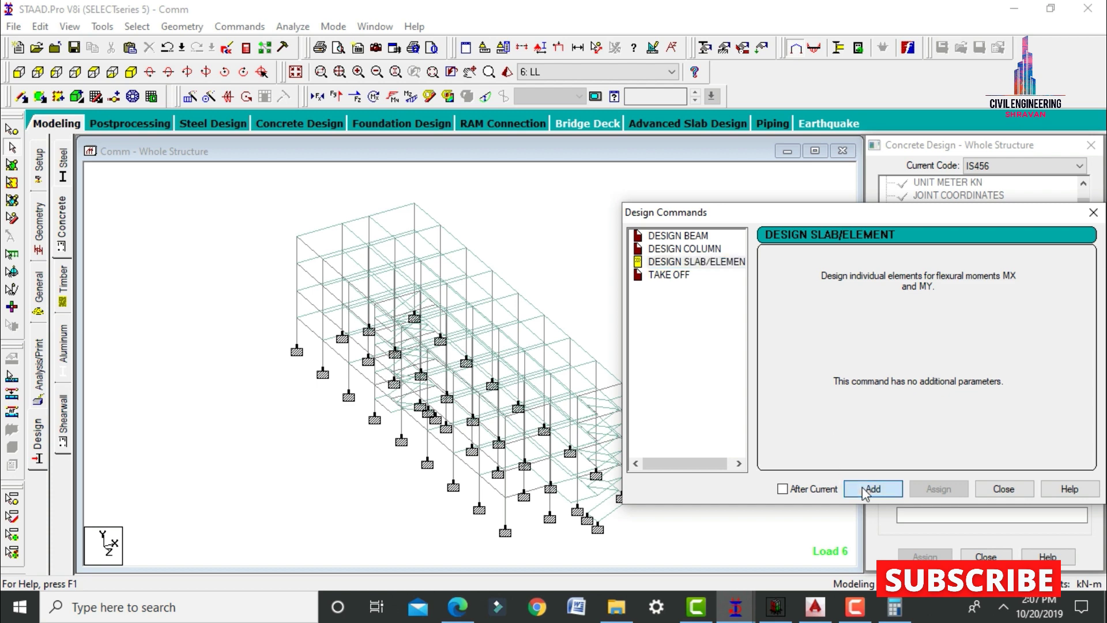
click(670, 276)
click(890, 488)
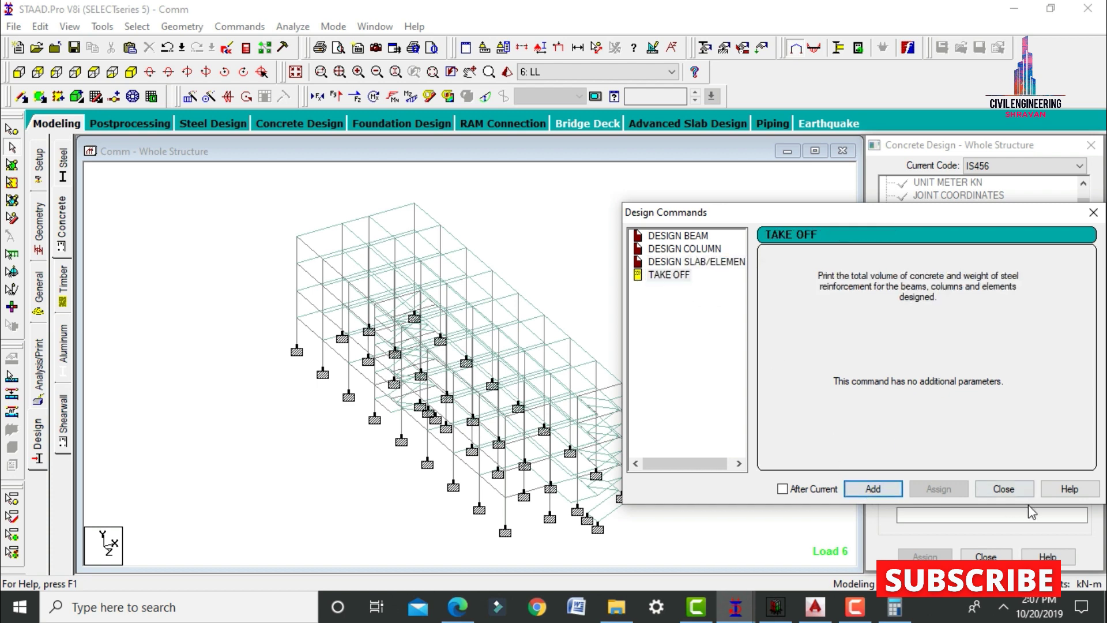
click(1012, 489)
- Assign the FC 30000 parameter to the whole structure using Assign To View
scroll(1094, 276, down, 10)
scroll(1095, 281, down, 5)
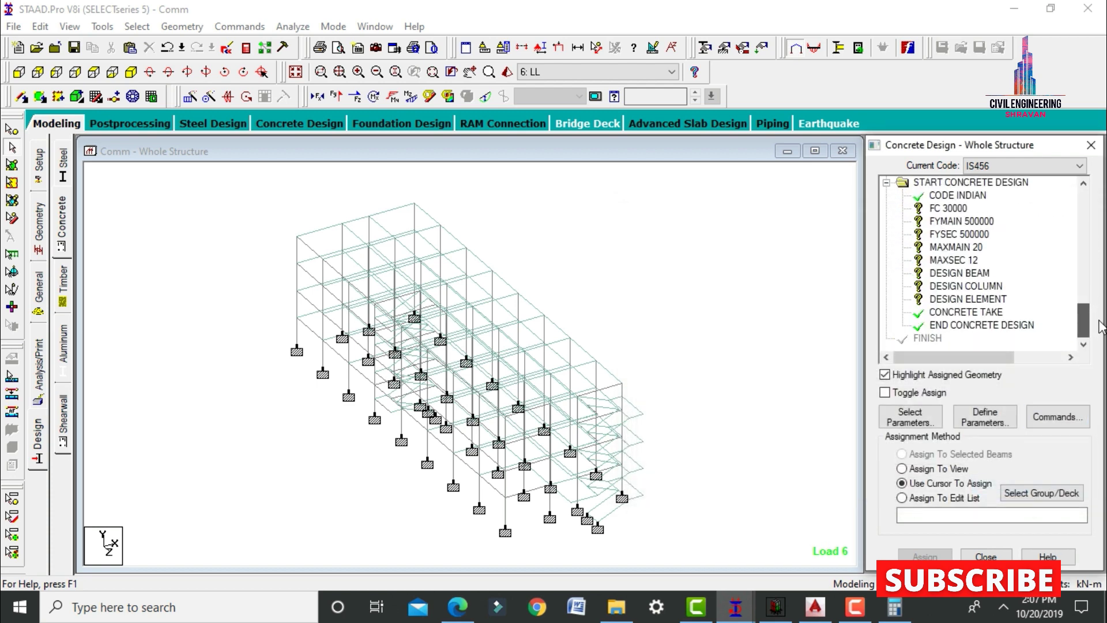
click(948, 208)
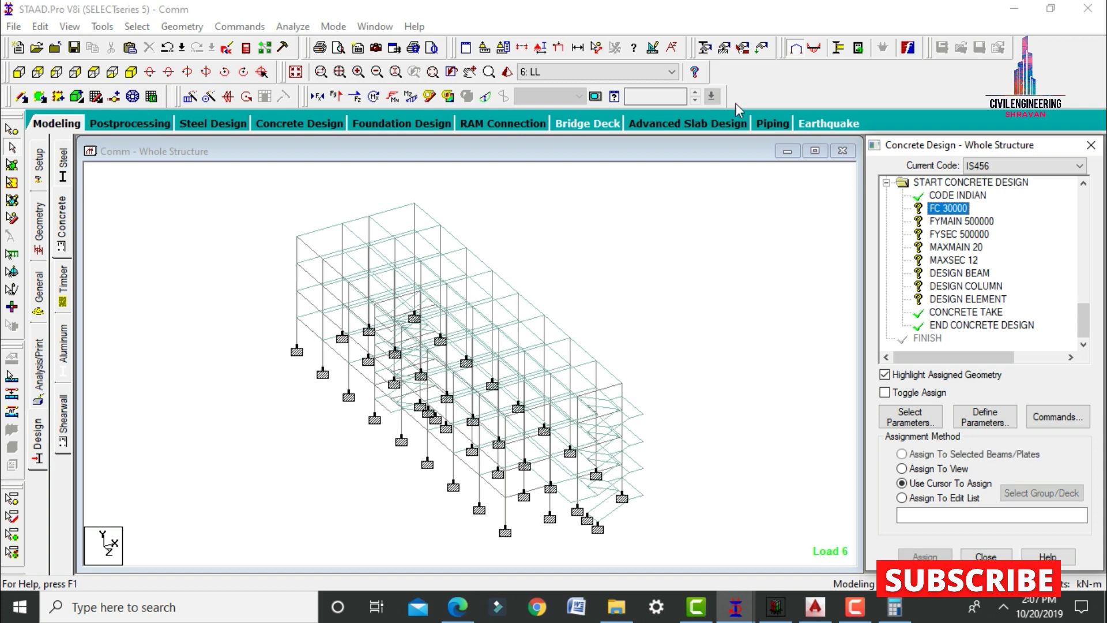
click(929, 471)
click(933, 554)
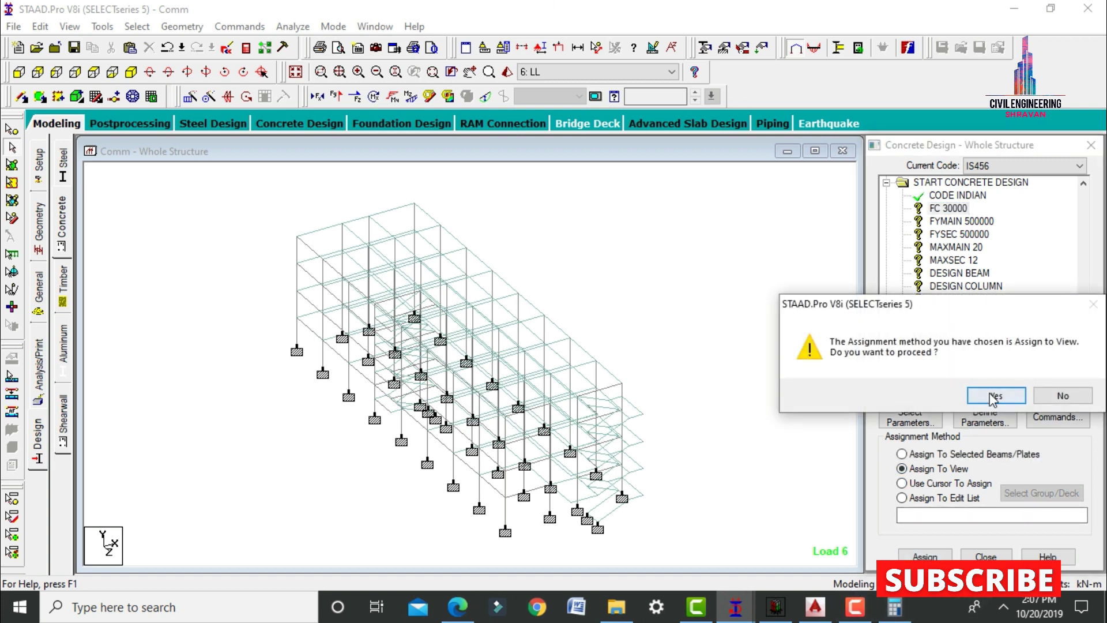
click(995, 394)
- Assign the FYMAIN 500000 and FYSEC 500000 parameters to the whole structure using Assign To View
click(936, 222)
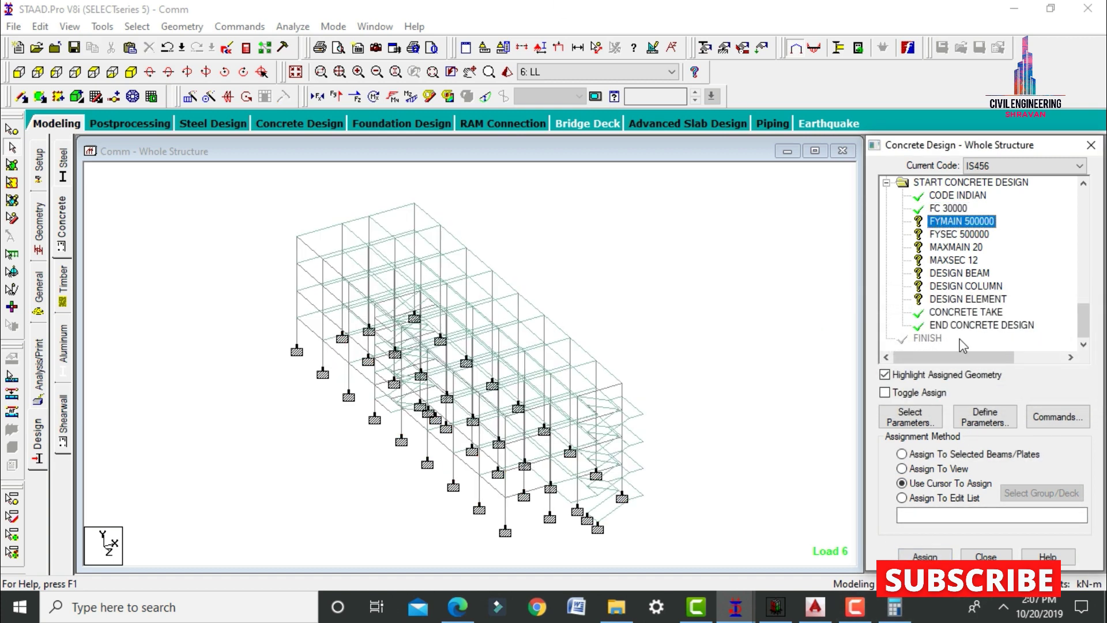
click(930, 470)
click(925, 556)
click(993, 393)
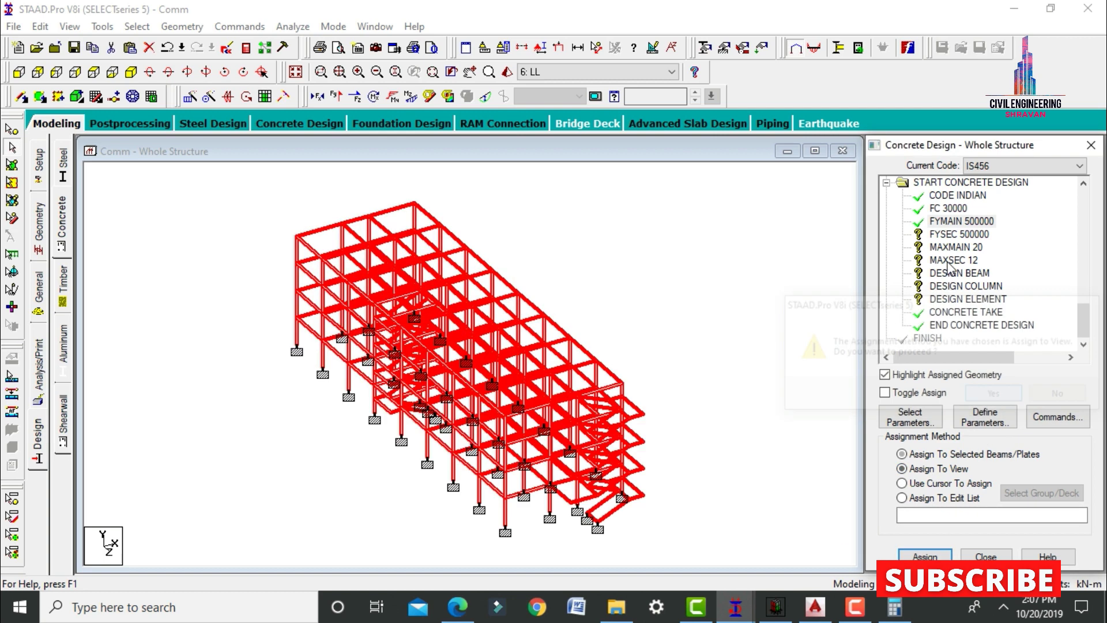
click(958, 234)
click(925, 469)
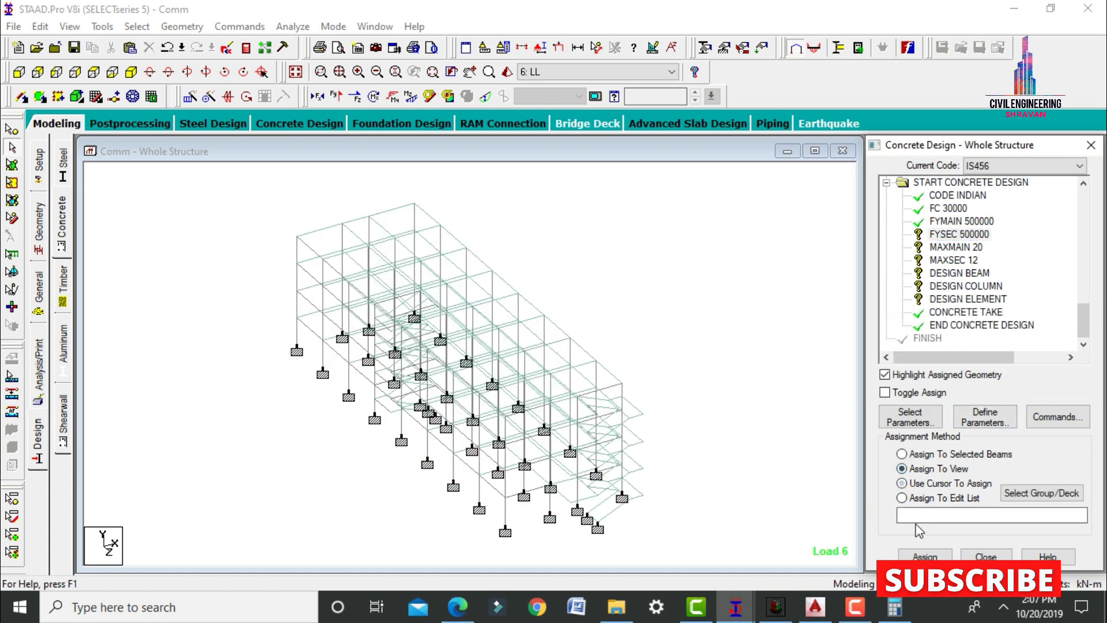
click(925, 556)
click(992, 393)
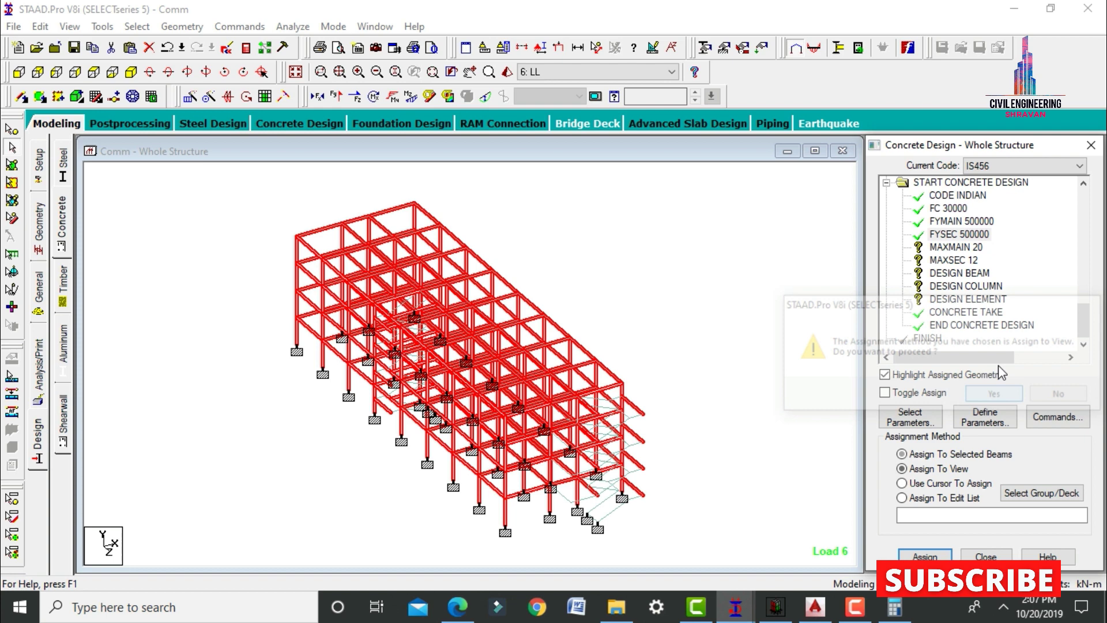
- Assign the MAXMAIN 20 and MAXSEC 12 parameters to the whole structure using Assign To View
click(951, 247)
click(902, 468)
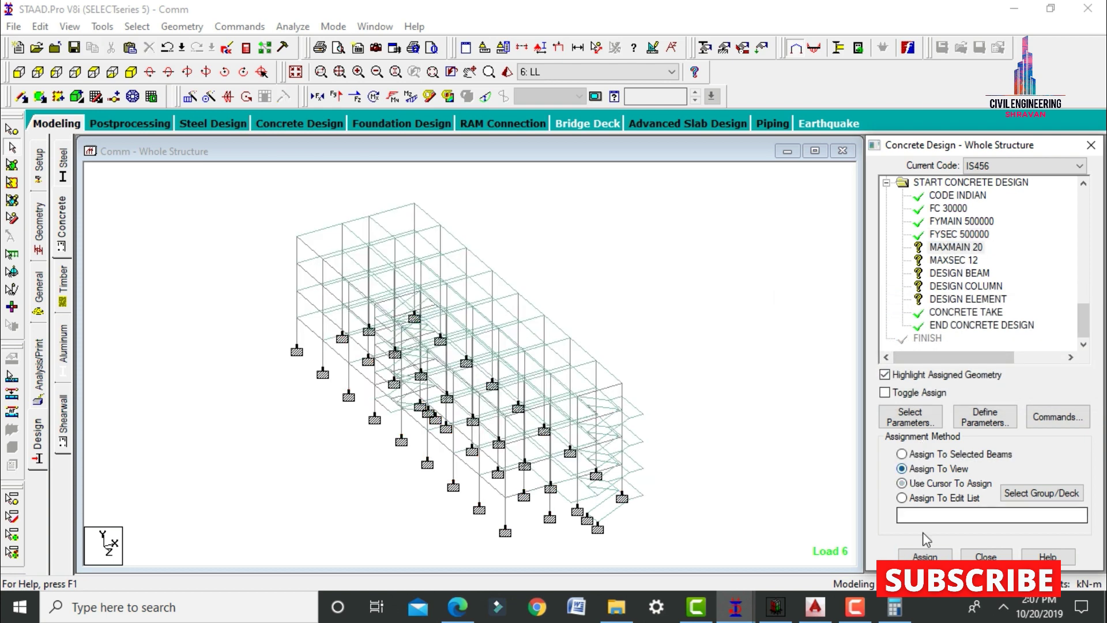
click(924, 556)
click(927, 395)
click(925, 260)
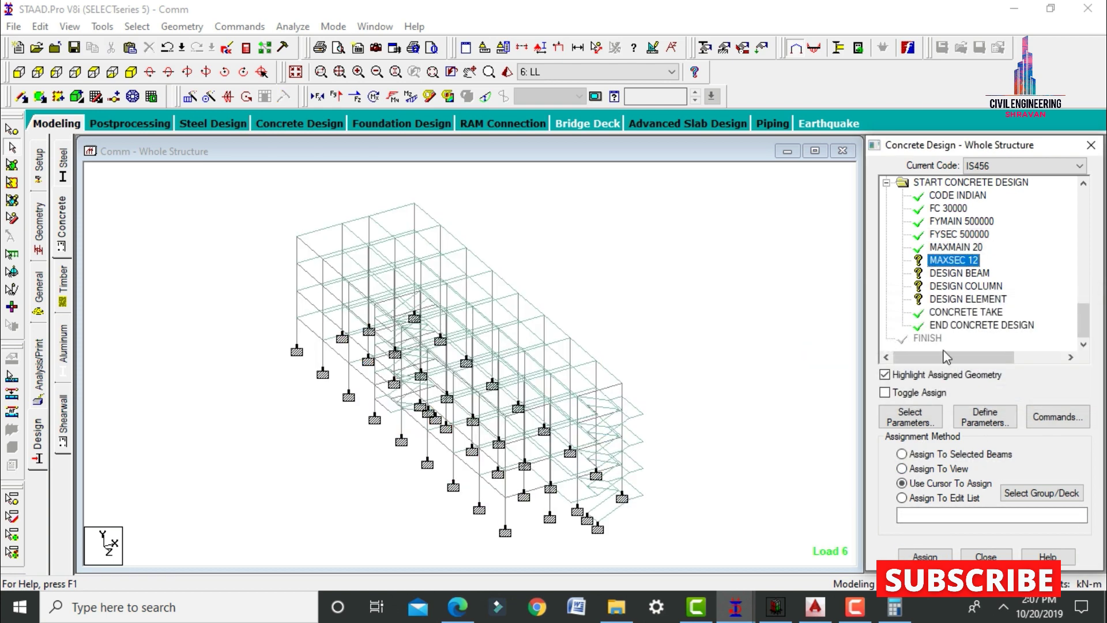
click(902, 468)
click(924, 556)
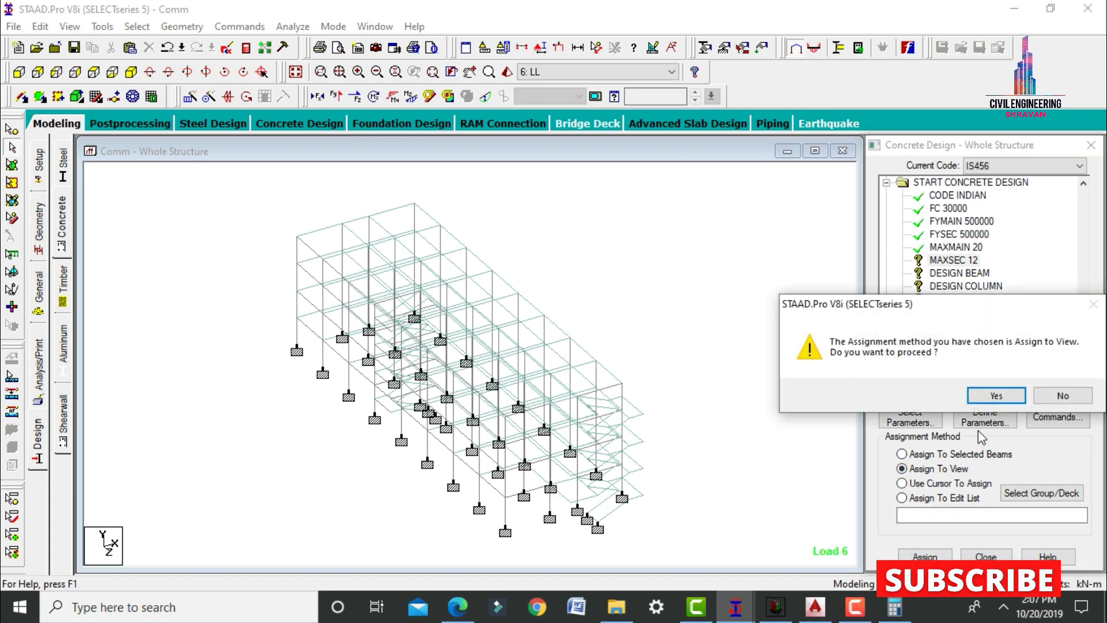
click(982, 402)
- Assign the Design Beam command to all beams parallel to the X and Z axes
click(958, 272)
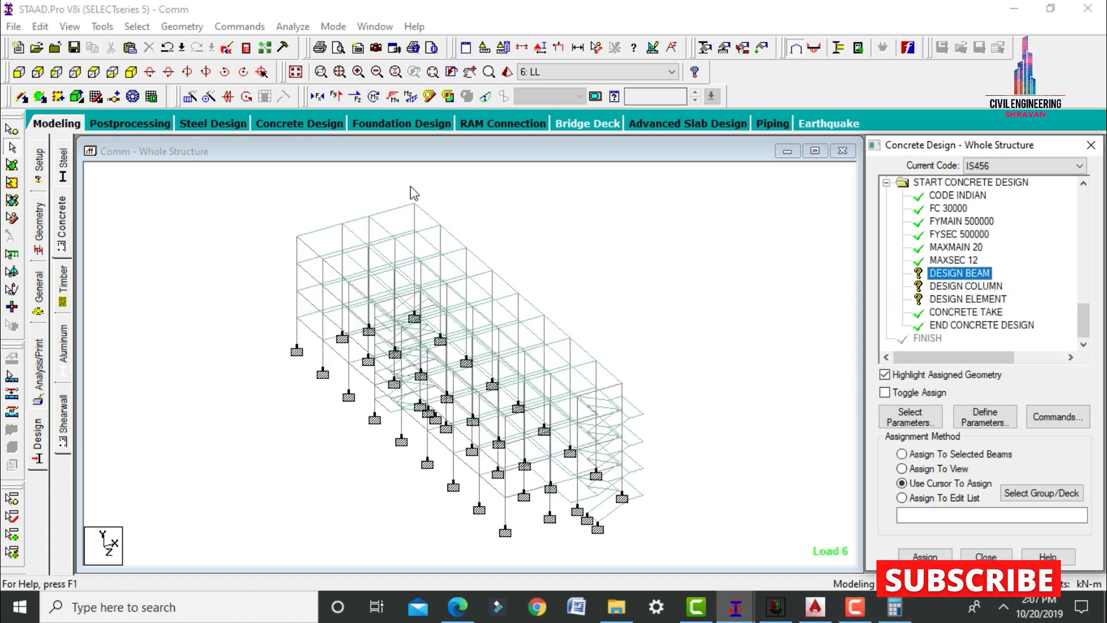
click(147, 28)
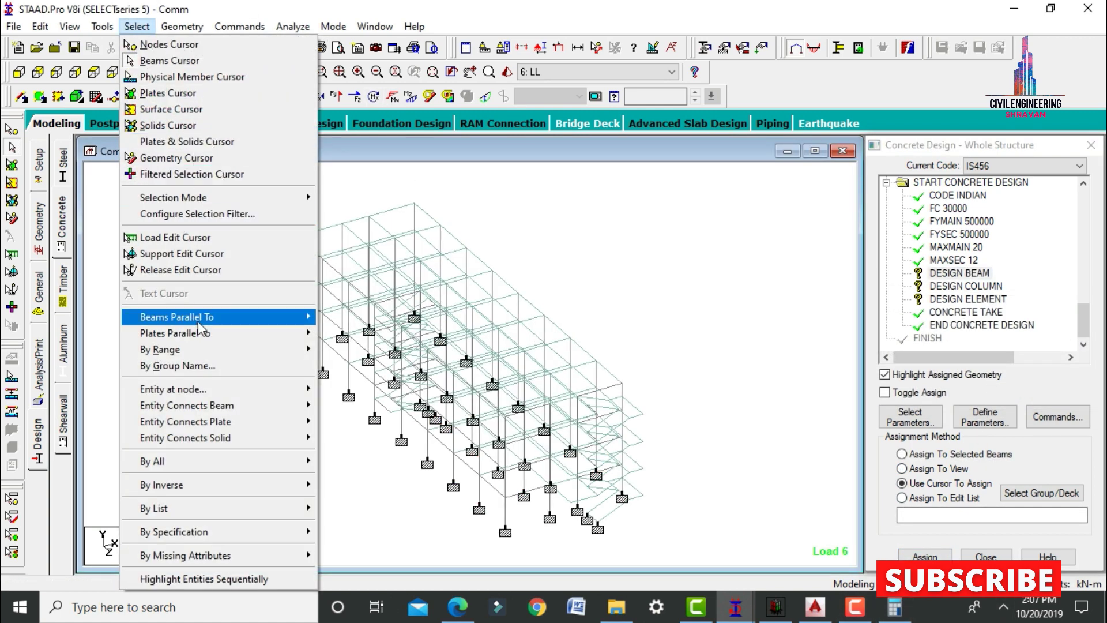
mouse_move(199, 319)
click(342, 319)
click(136, 27)
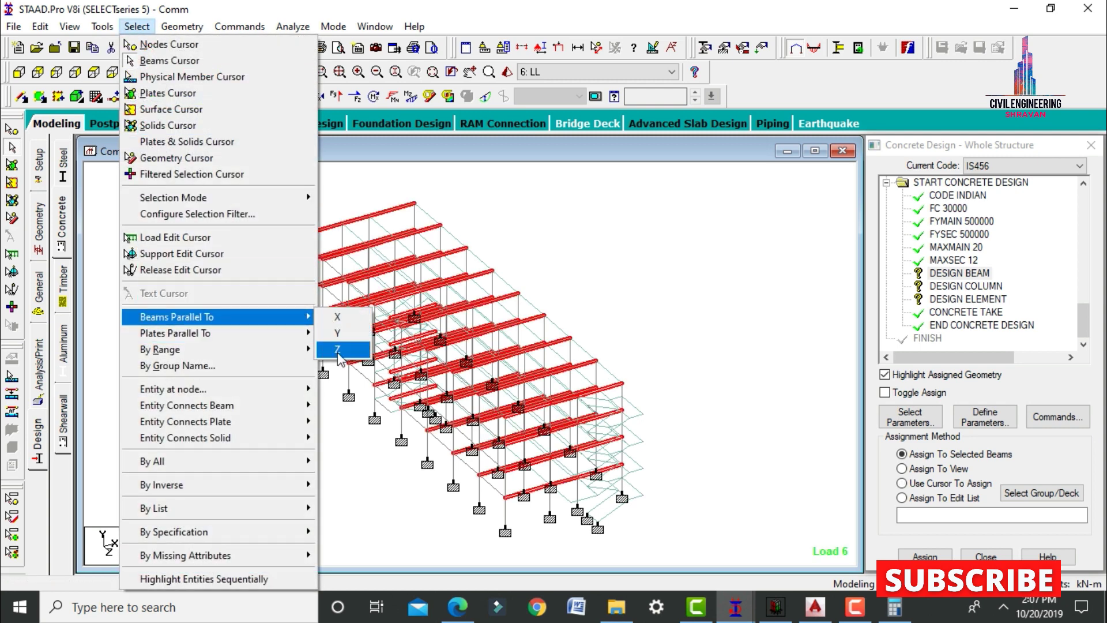
click(339, 349)
click(925, 556)
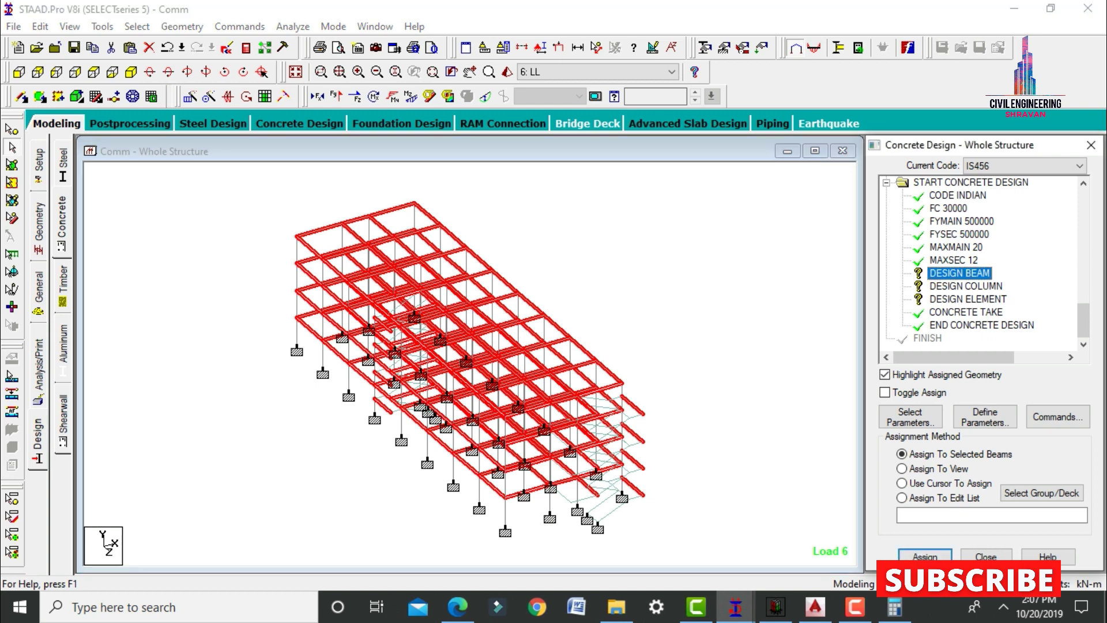
click(1006, 399)
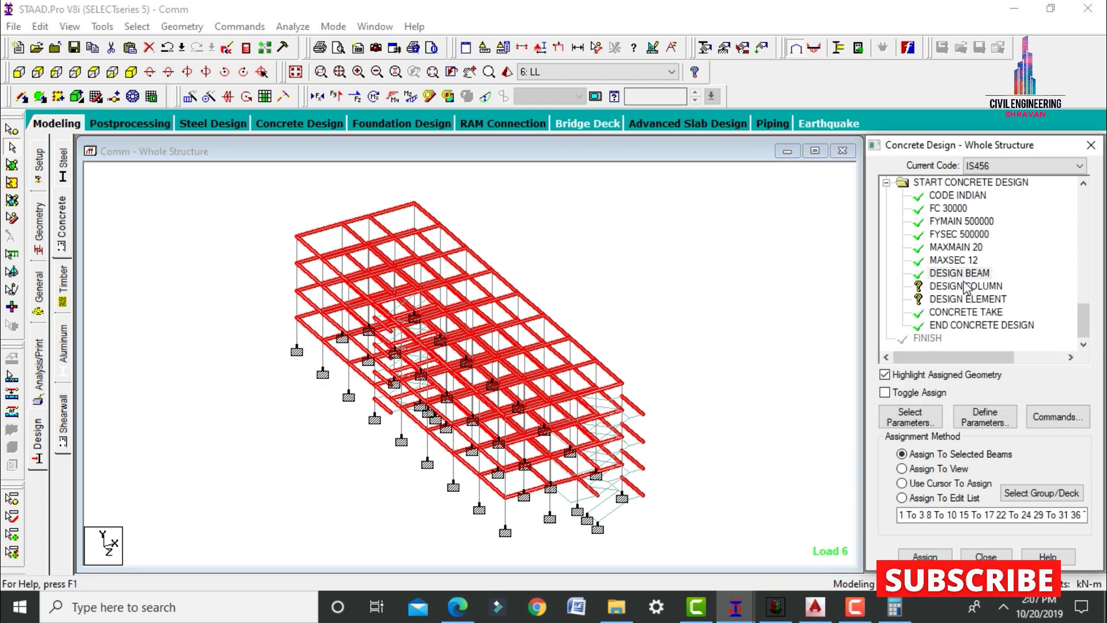
- Assign the Design Column command to all members parallel to the Y axis
click(138, 27)
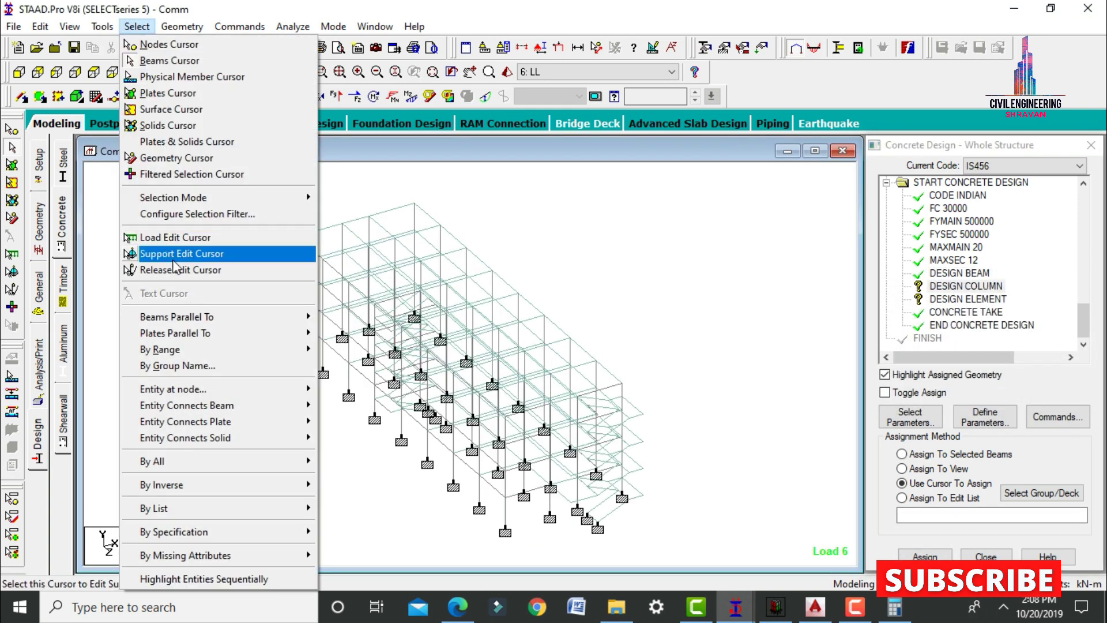
mouse_move(190, 317)
click(358, 335)
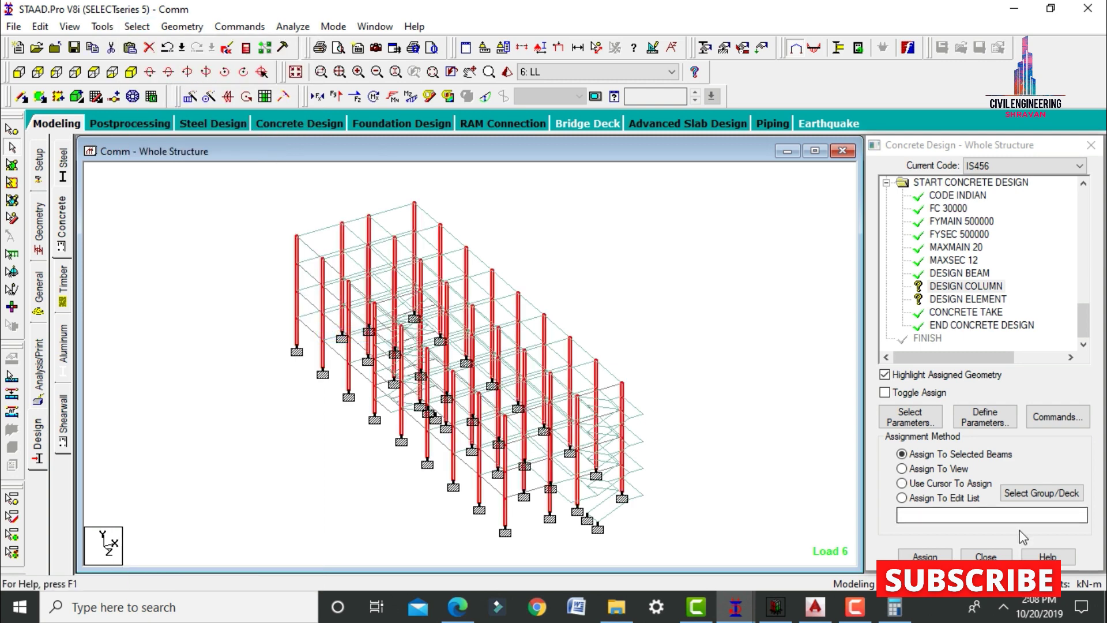
click(925, 556)
click(1009, 402)
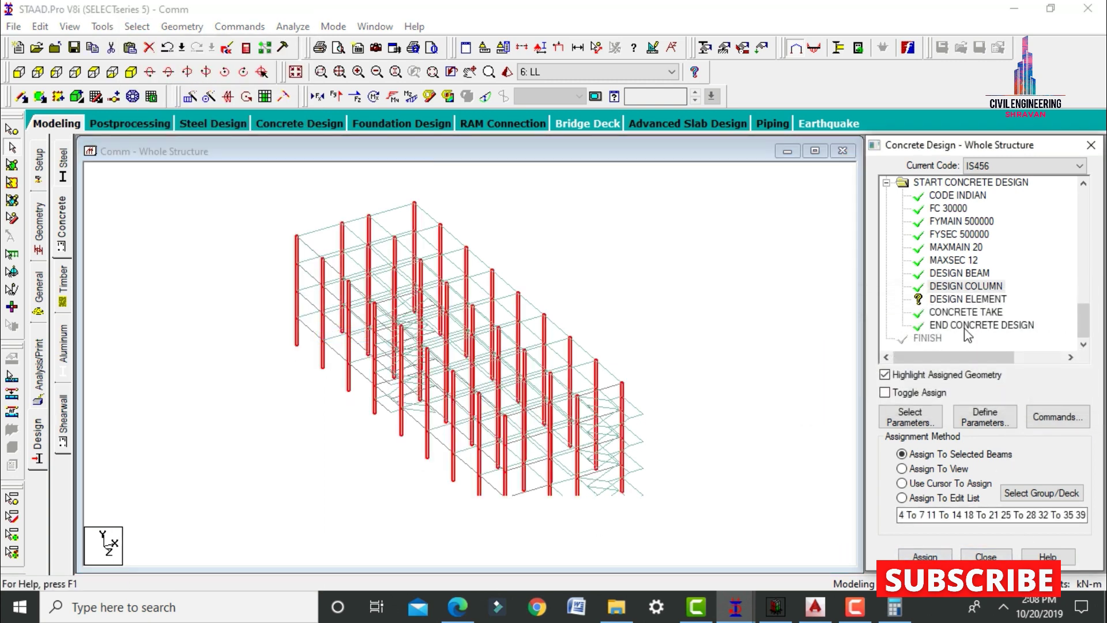
- Assign the Design Element command to all plates using Assign To View
click(925, 469)
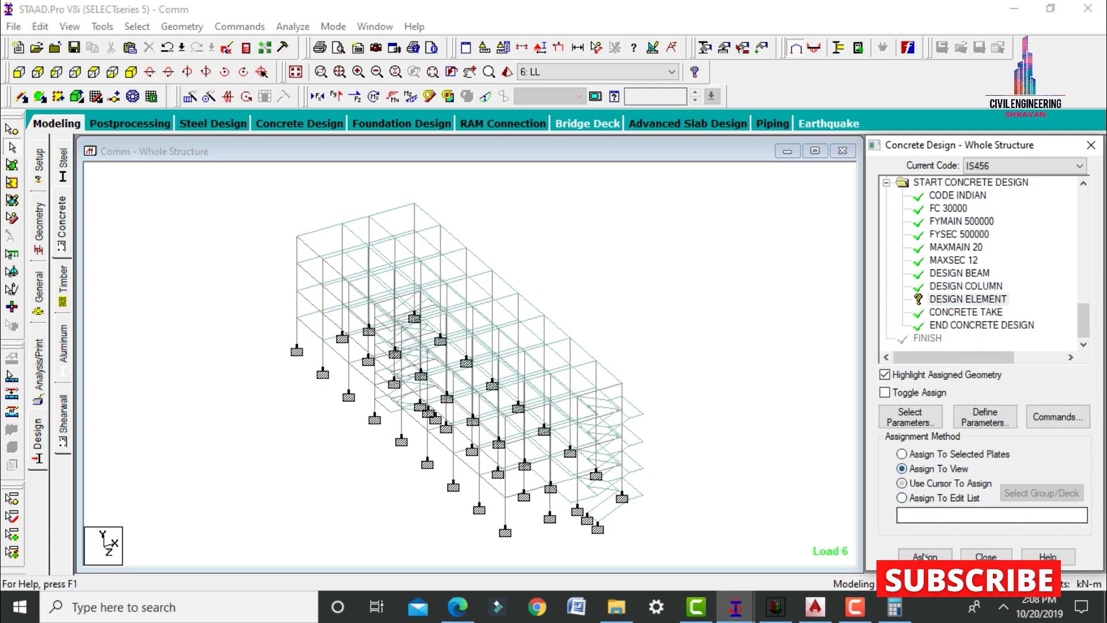
click(925, 557)
click(1001, 402)
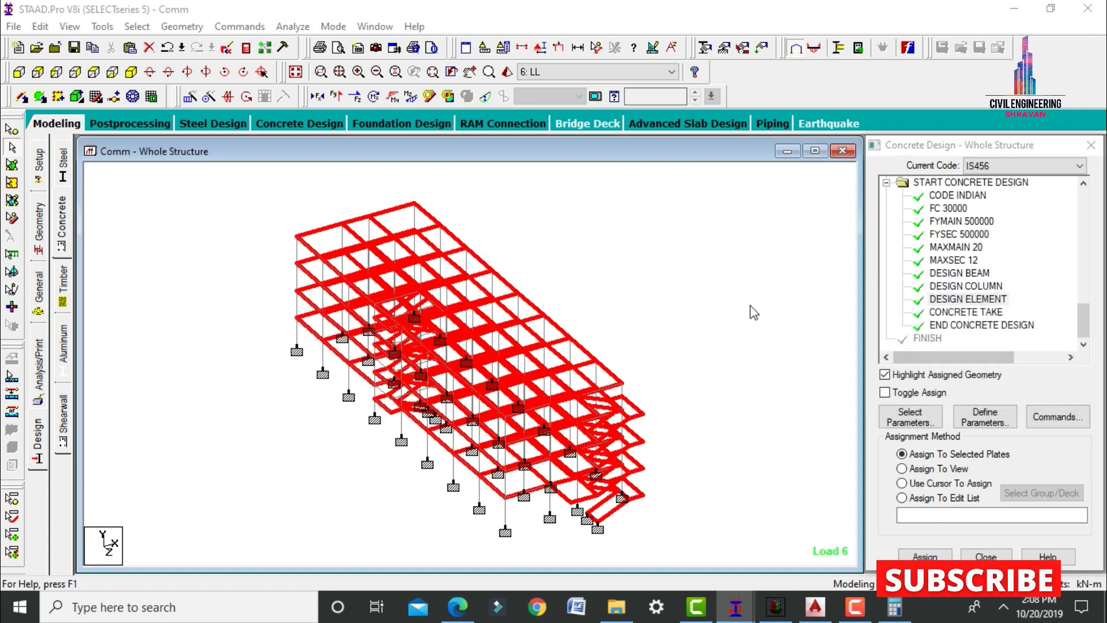
- Add a Perform Analysis command with the No Print option
click(37, 360)
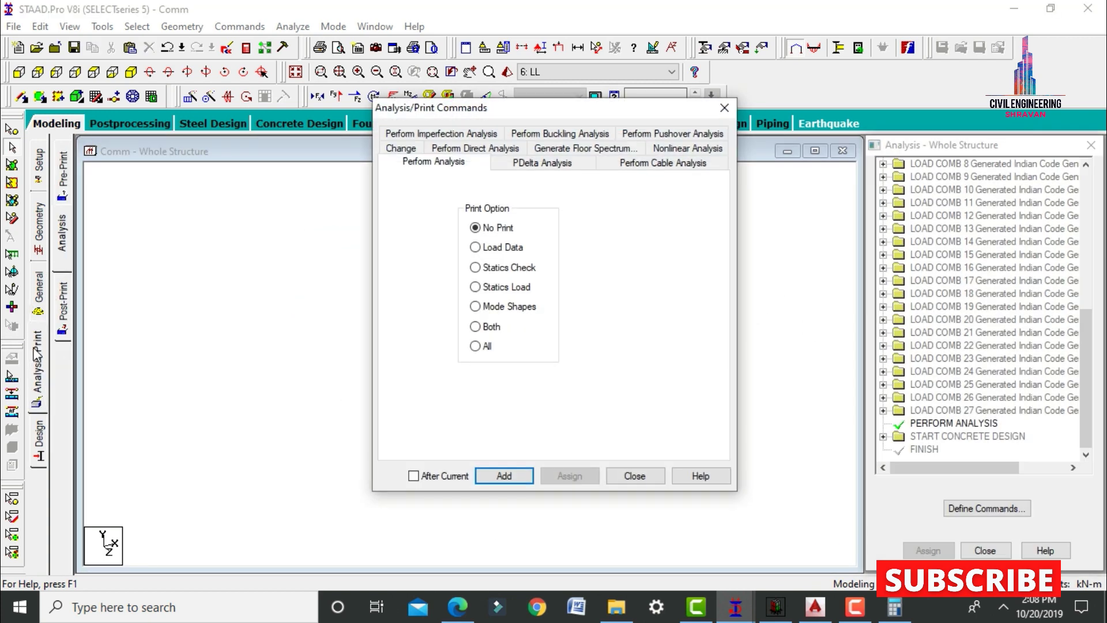
click(490, 474)
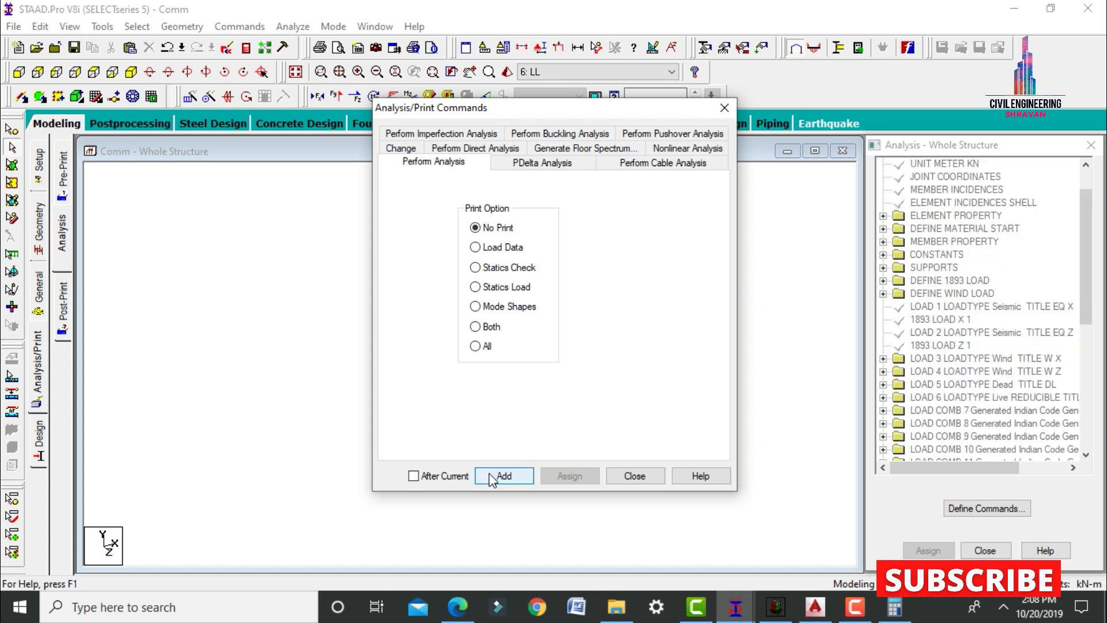
click(635, 478)
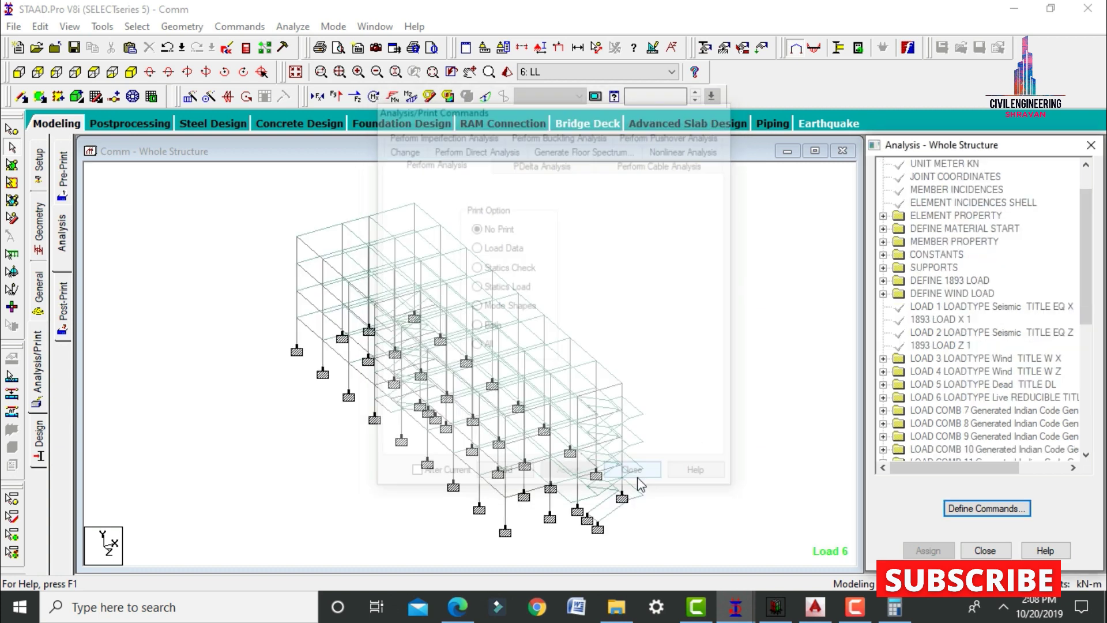
- Run the analysis, saving the modified structure under its current name, and proceed to post processing mode
click(292, 27)
click(299, 43)
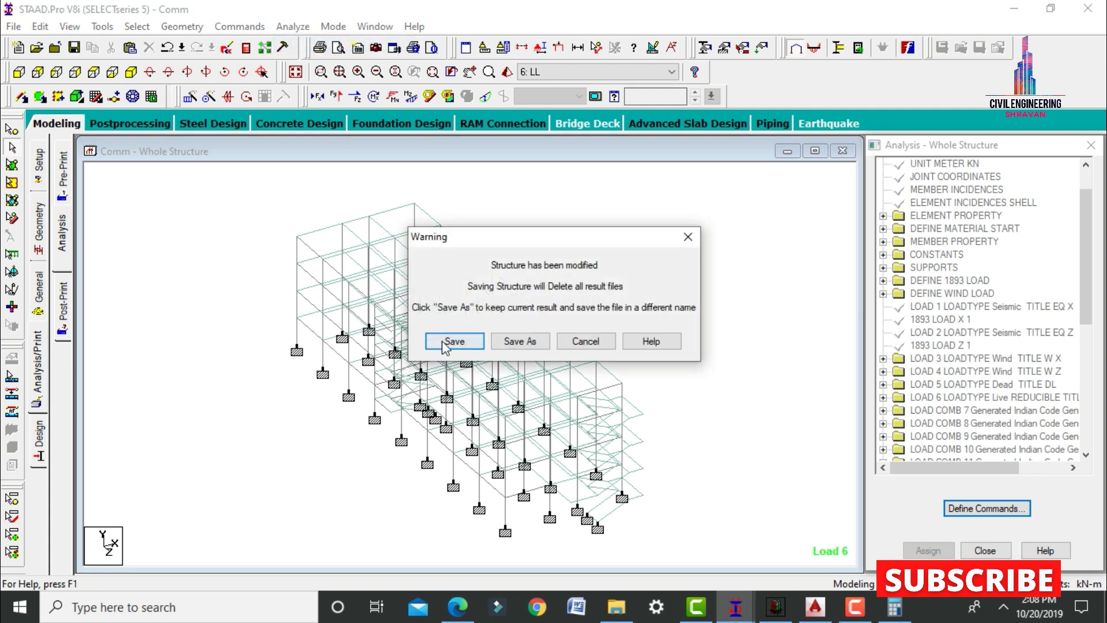
click(442, 342)
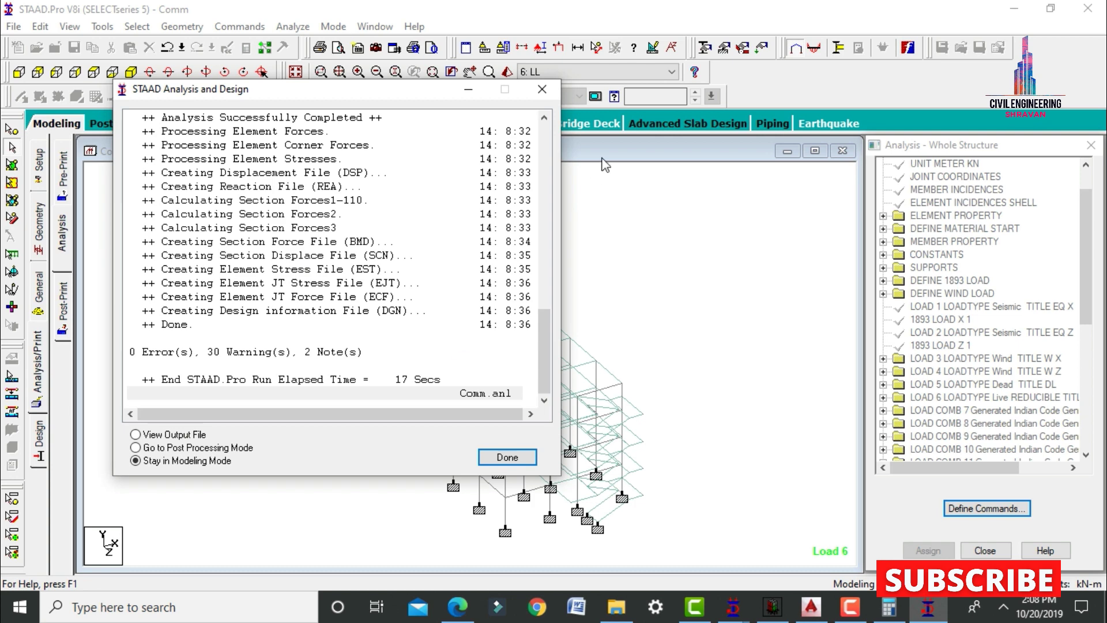
click(223, 452)
click(507, 457)
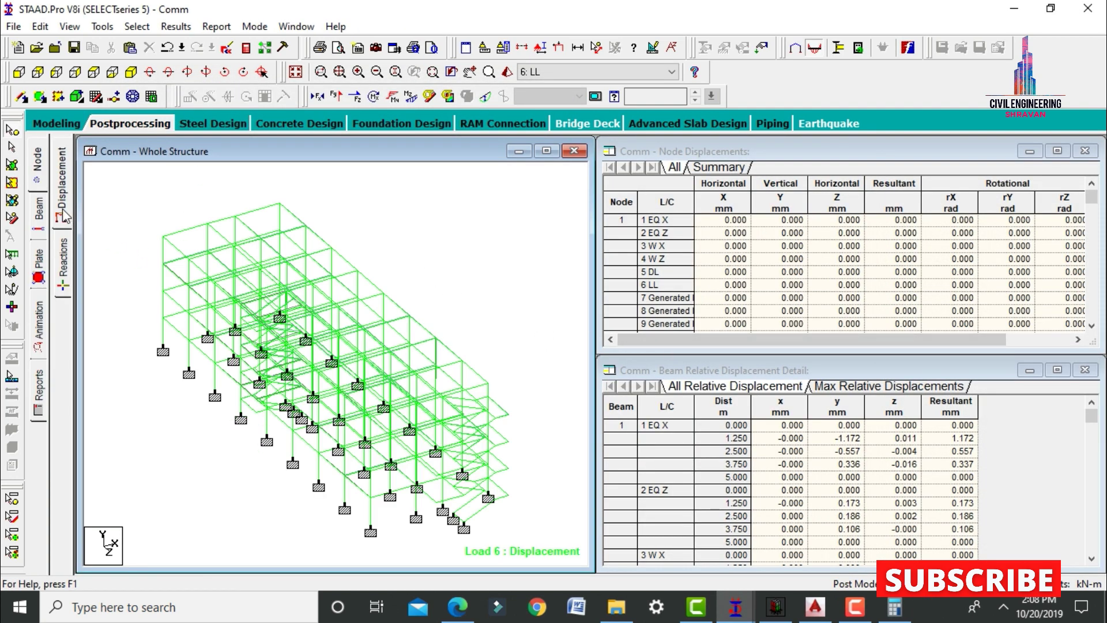
- Display the beam force results and open the concrete design details of beam 92
click(38, 211)
click(411, 96)
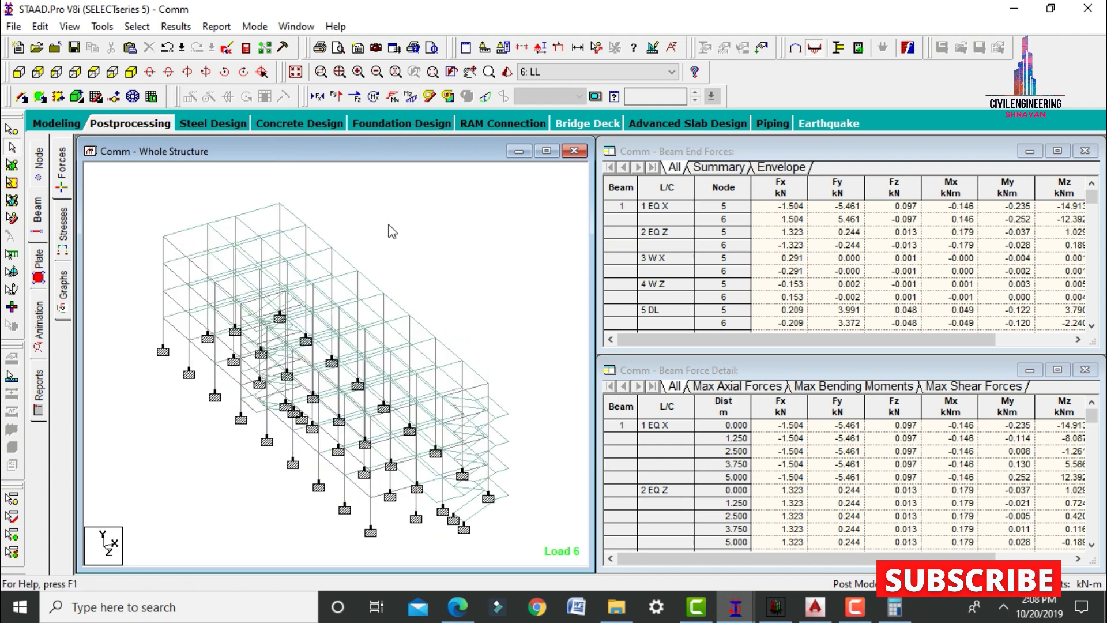
double_click(363, 490)
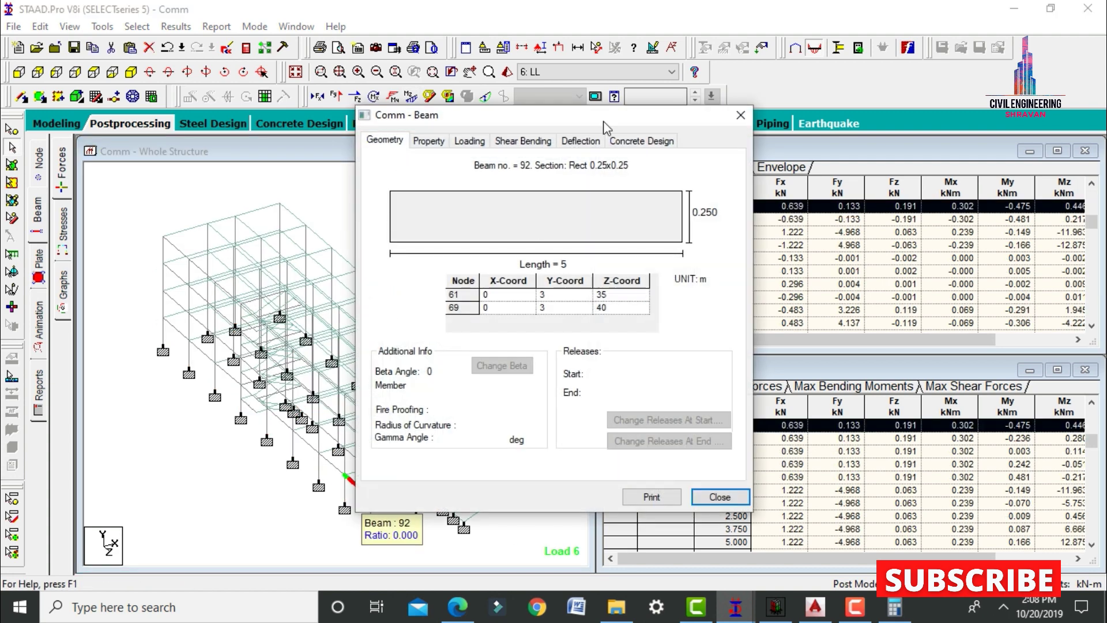
click(629, 140)
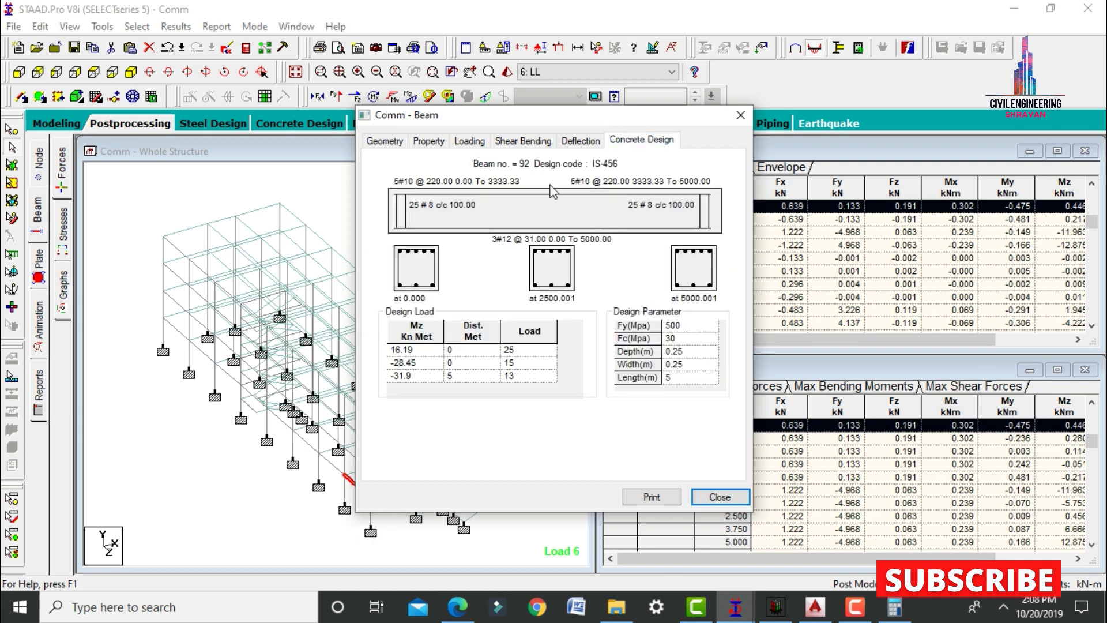